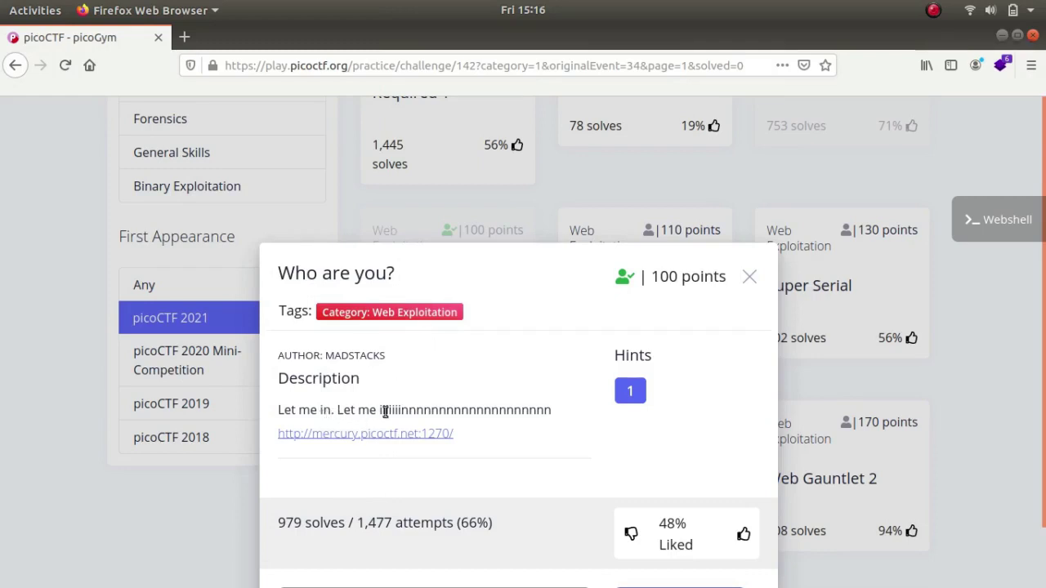
{"action": "right_click", "coordinate": [417, 437]}
{"action": "left_click", "coordinate": [493, 248]}
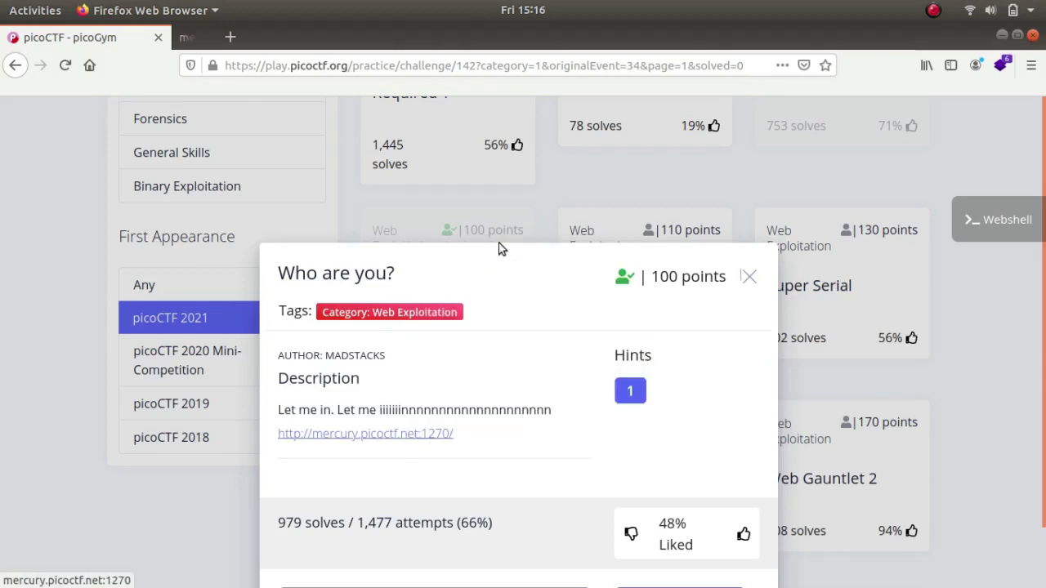
{"action": "left_click", "coordinate": [250, 34]}
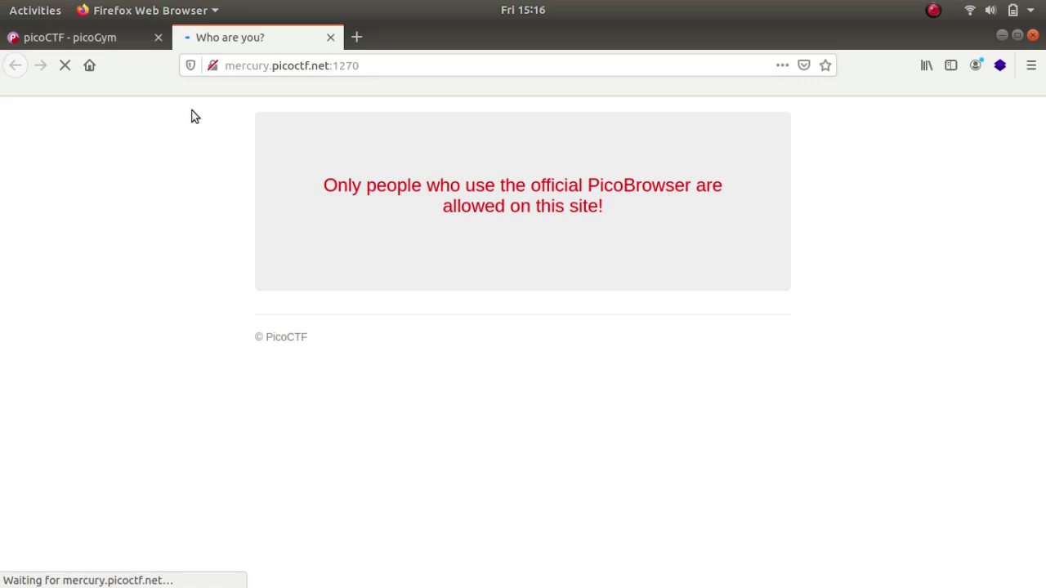
{"action": "left_click", "coordinate": [66, 65]}
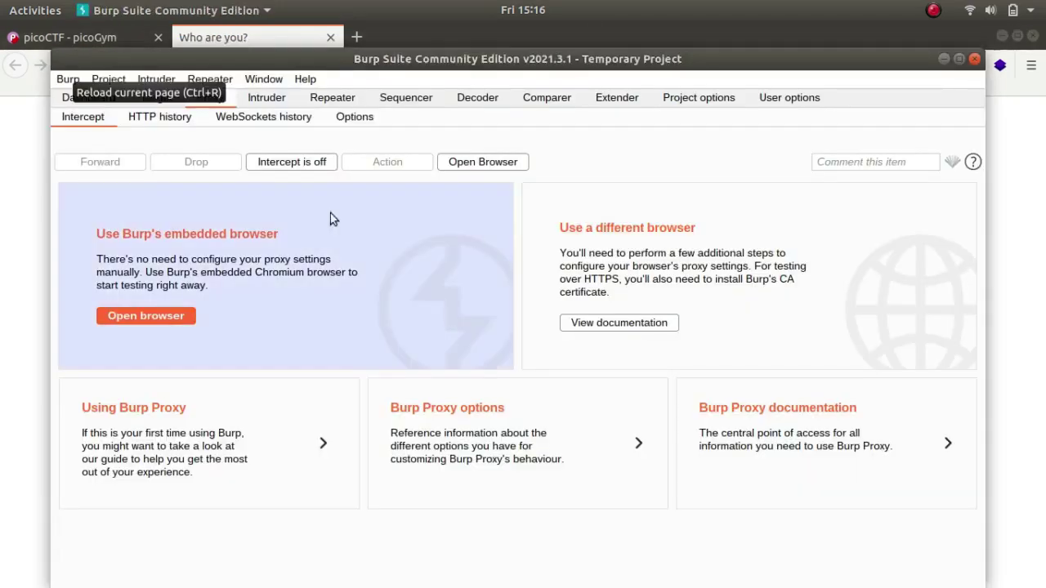
- Turn on proxy interception in Burp Suite and reload the "Who are you?" page in Firefox to capture its request
{"action": "left_click", "coordinate": [294, 163]}
{"action": "key", "text": "alt+Tab"}
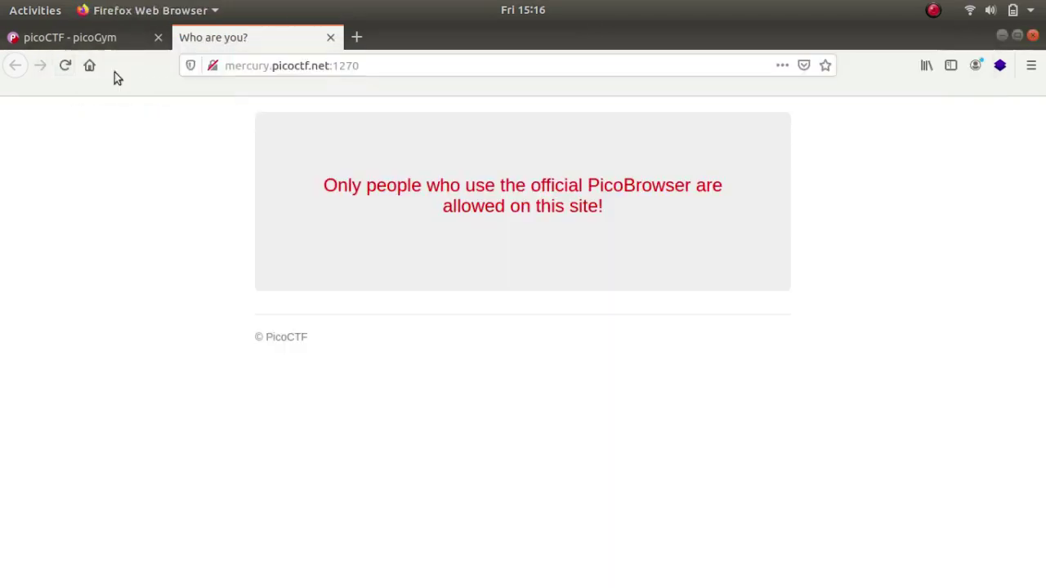
{"action": "left_click", "coordinate": [63, 63]}
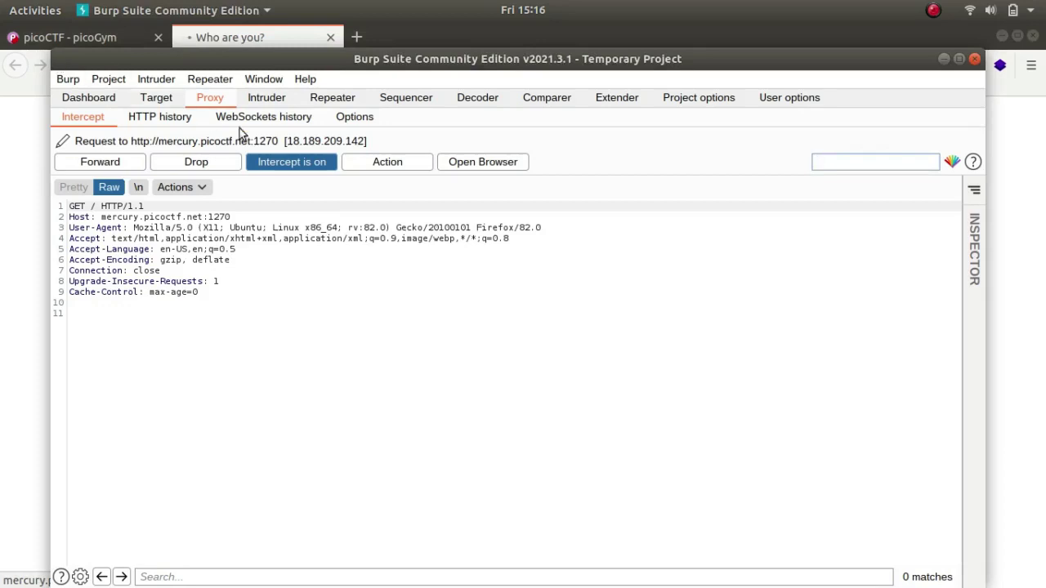
- Send the intercepted GET request to Repeater, forward it and turn interception off
{"action": "right_click", "coordinate": [335, 214]}
{"action": "left_click", "coordinate": [399, 202]}
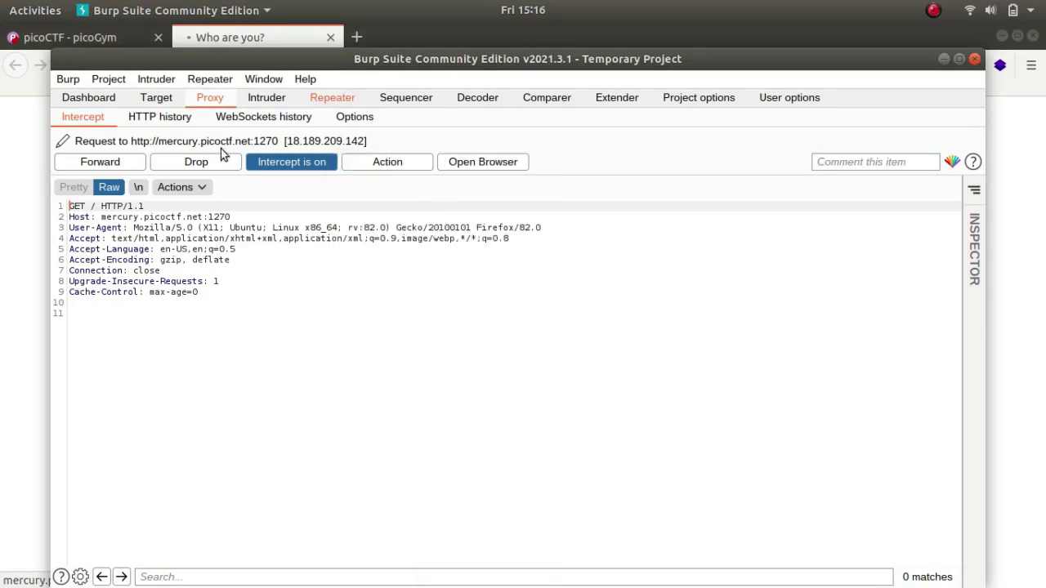
{"action": "left_click", "coordinate": [127, 159]}
{"action": "left_click", "coordinate": [282, 155]}
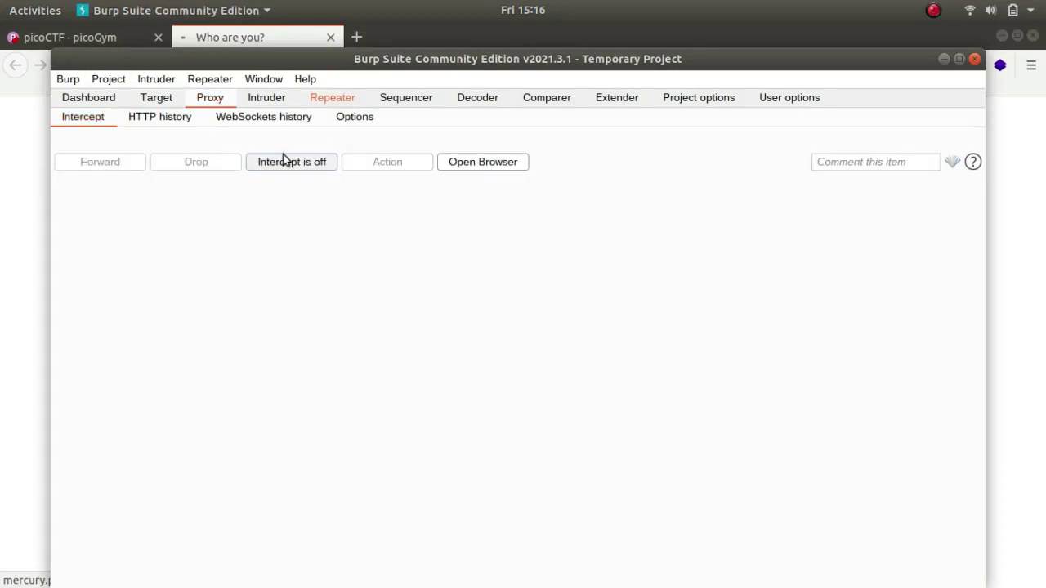
- Send the unmodified request from Repeater and read the heading message in the response's HTML body
{"action": "left_click", "coordinate": [342, 98]}
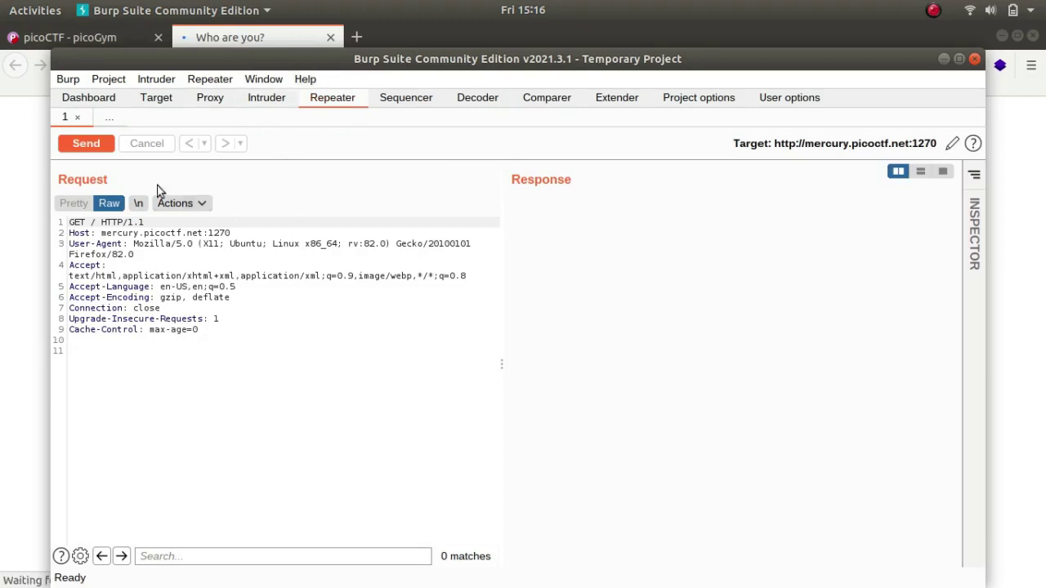
{"action": "left_click", "coordinate": [96, 145]}
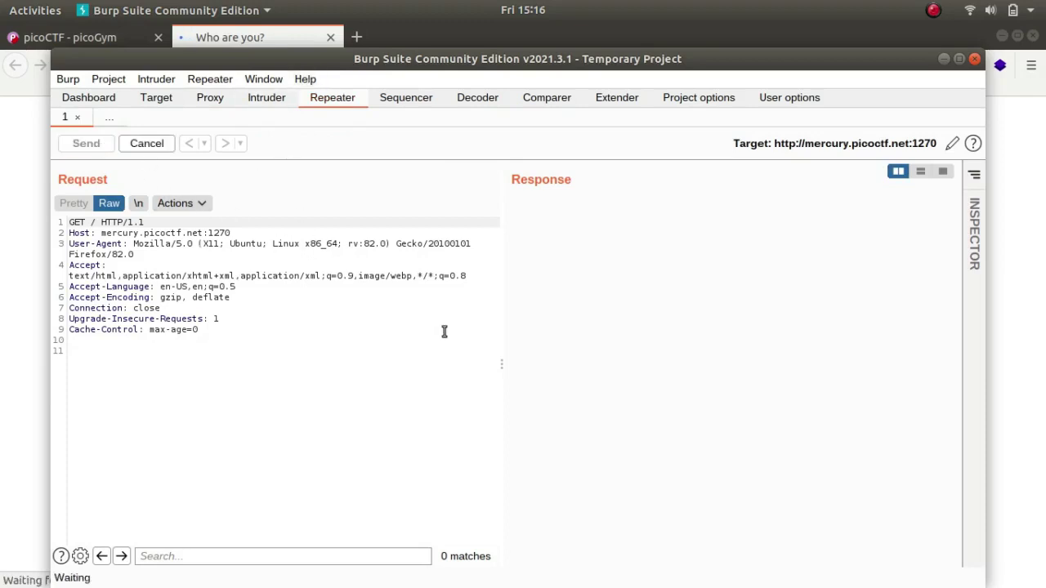
{"action": "scroll", "coordinate": [670, 404], "scroll_direction": "down", "scroll_amount": 7}
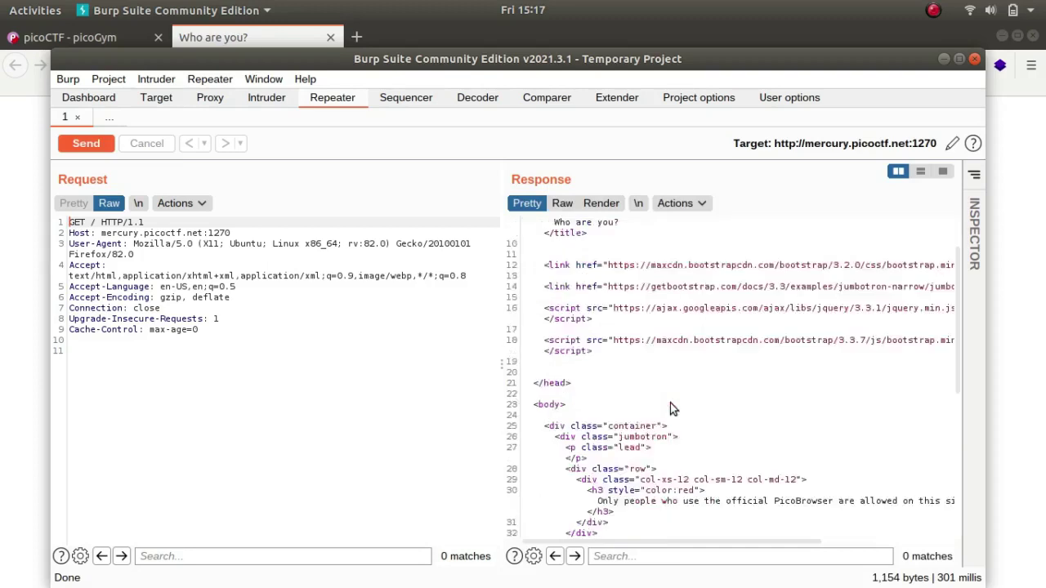
{"action": "scroll", "coordinate": [669, 409], "scroll_direction": "down", "scroll_amount": 2}
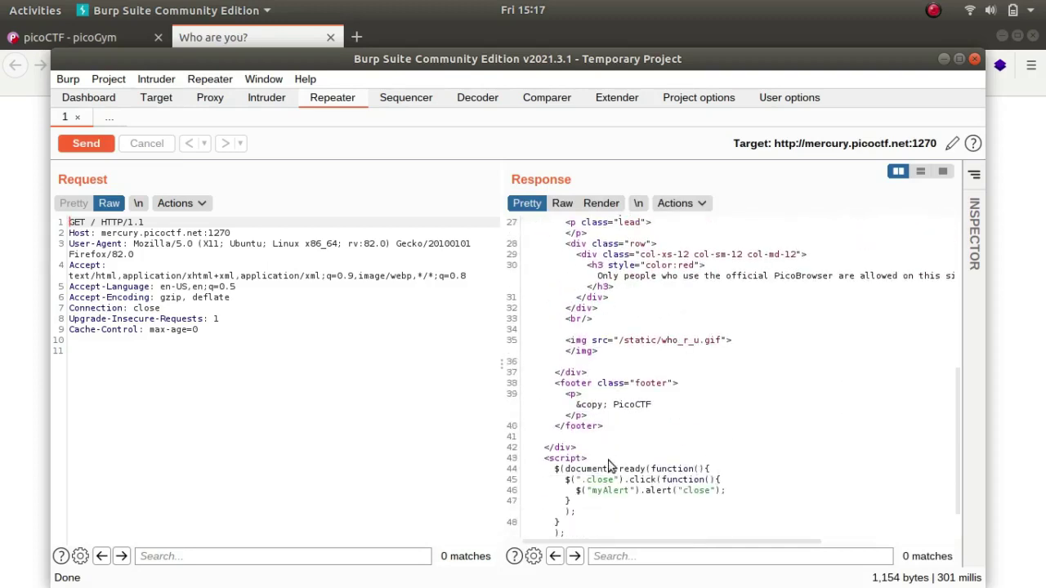
{"action": "left_click_drag", "start_coordinate": [596, 542], "coordinate": [647, 541]}
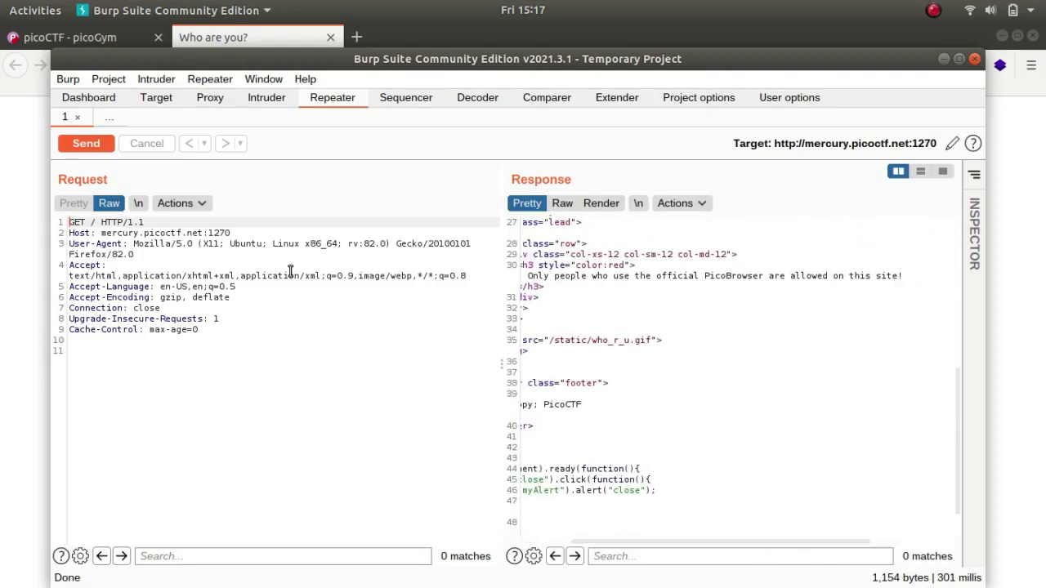
- Replace the request's User-Agent value with PicoBrowser, send the request and check the message in the response
{"action": "left_click", "coordinate": [128, 243]}
{"action": "left_click_drag", "start_coordinate": [128, 244], "coordinate": [140, 255]}
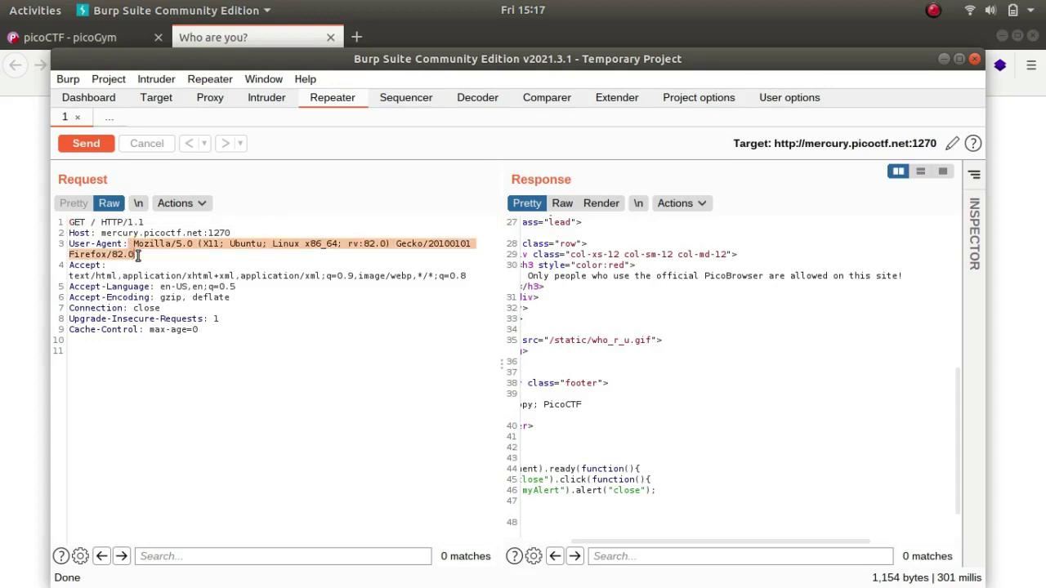
{"action": "type", "text": "Pico"}
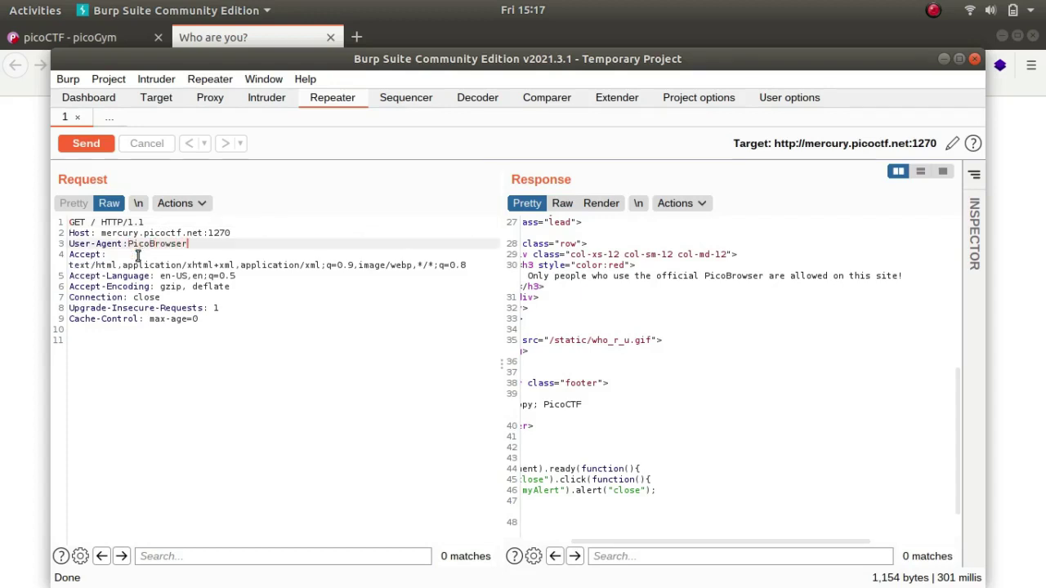
{"action": "type", "text": "Browser"}
{"action": "left_click", "coordinate": [90, 145]}
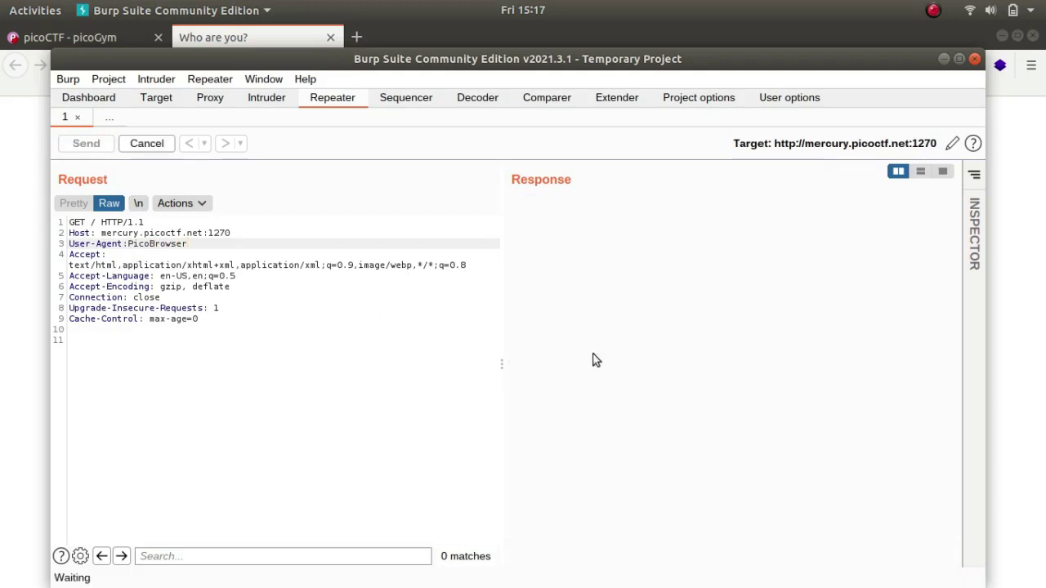
{"action": "scroll", "coordinate": [617, 409], "scroll_direction": "down", "scroll_amount": 6}
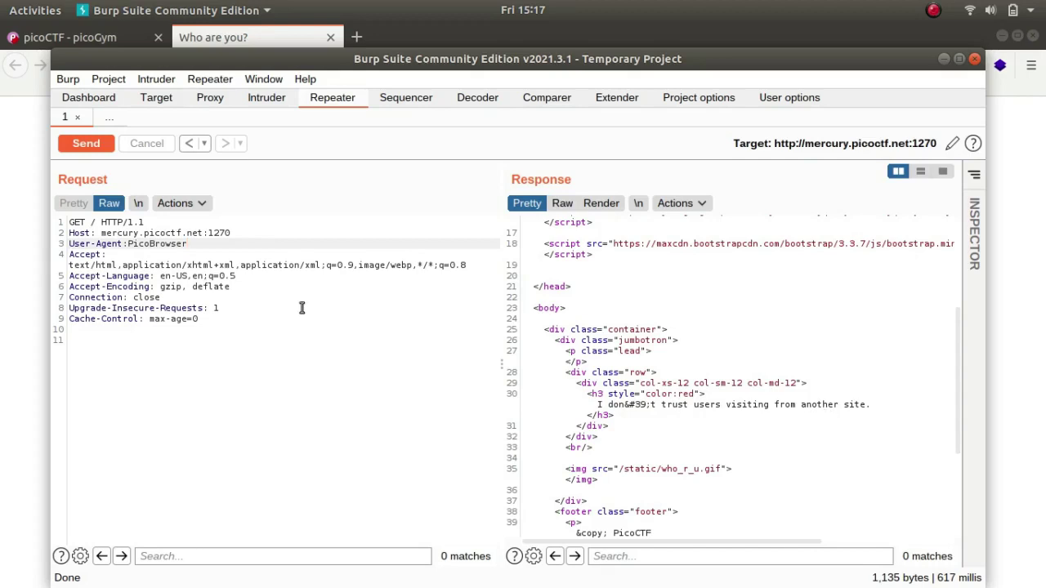
- Add a "Referrer: mercury.picoctf.net:1270" header after the Connection line, using the copied host value, and send the request
{"action": "left_click", "coordinate": [198, 297]}
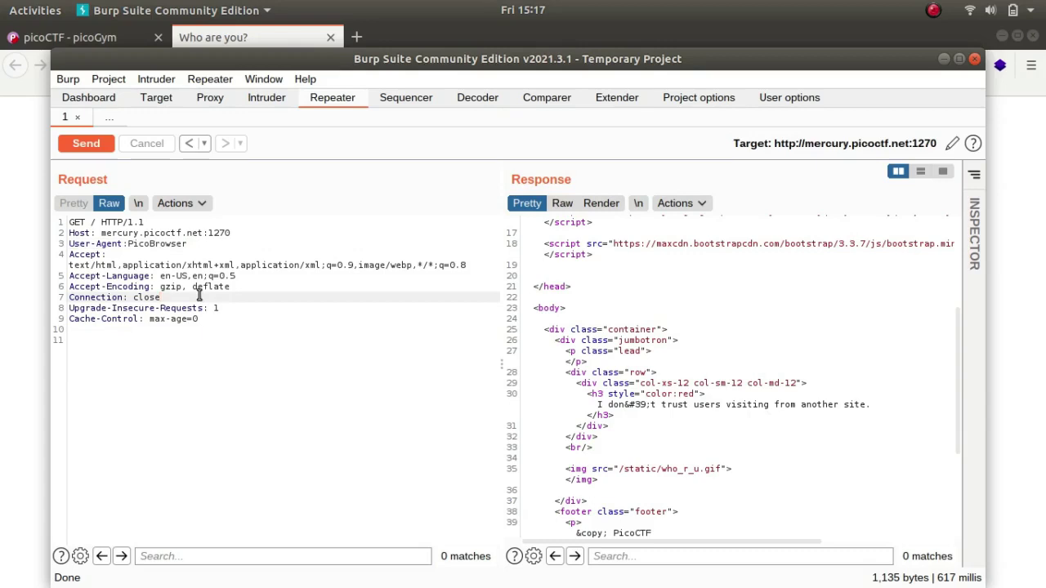
{"action": "key", "text": "Return"}
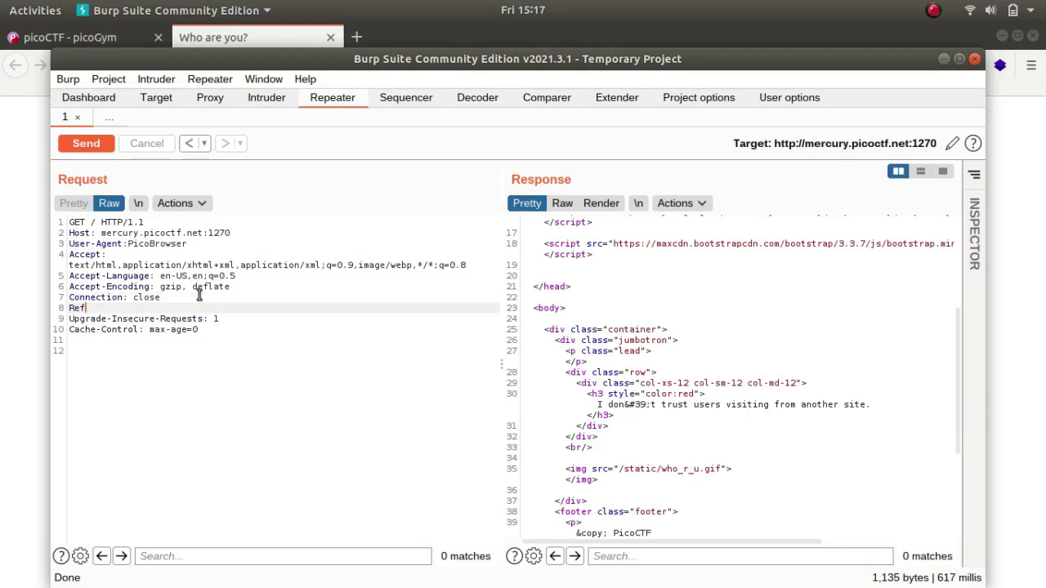
{"action": "type", "text": "Referree"}
{"action": "left_click_drag", "start_coordinate": [101, 233], "coordinate": [237, 233]}
{"action": "key", "text": "ctrl+c"}
{"action": "left_click", "coordinate": [163, 308]}
{"action": "key", "text": "ctrl+v"}
{"action": "left_click", "coordinate": [74, 150]}
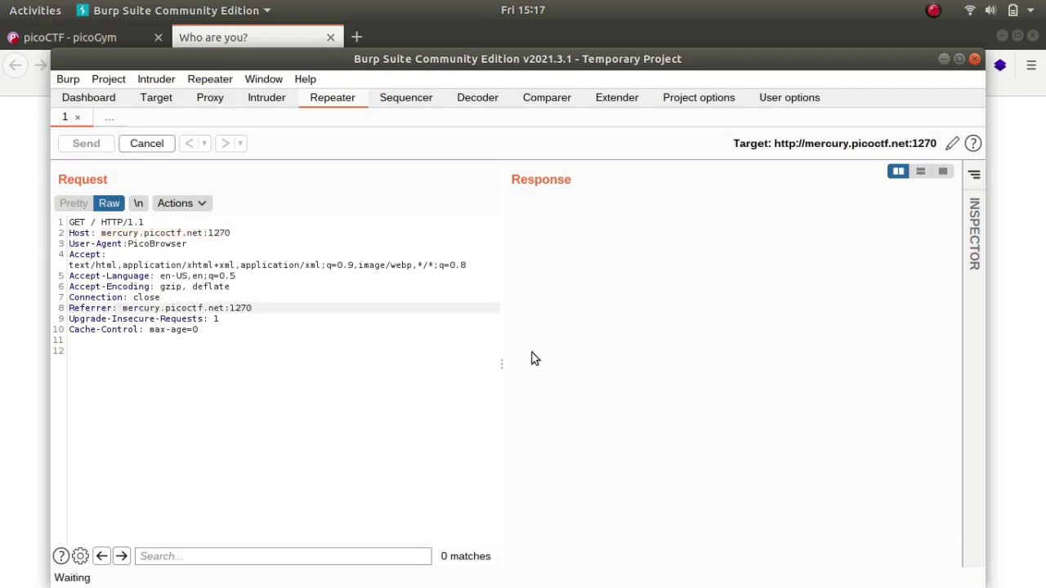
{"action": "scroll", "coordinate": [659, 427], "scroll_direction": "down", "scroll_amount": 10}
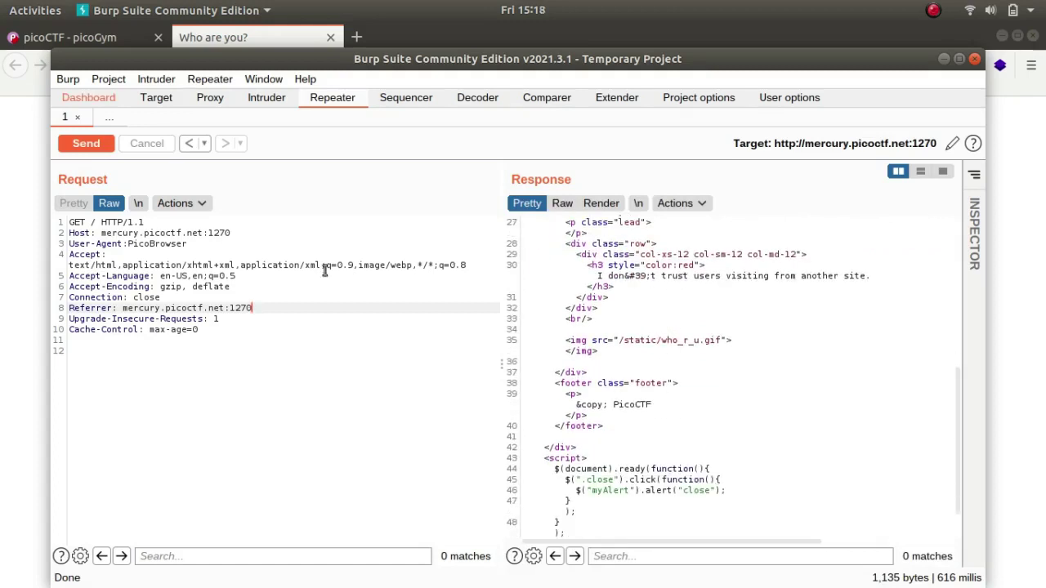
- Correct the header name to Referer, resend the request and check the message in the response
{"action": "key", "text": "BackSpace"}
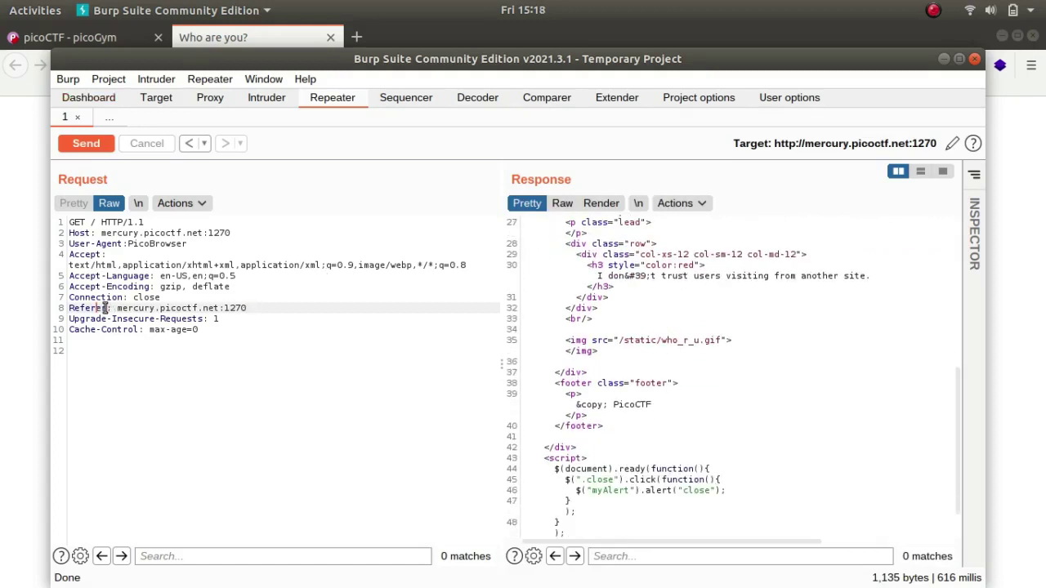
{"action": "left_click", "coordinate": [86, 143]}
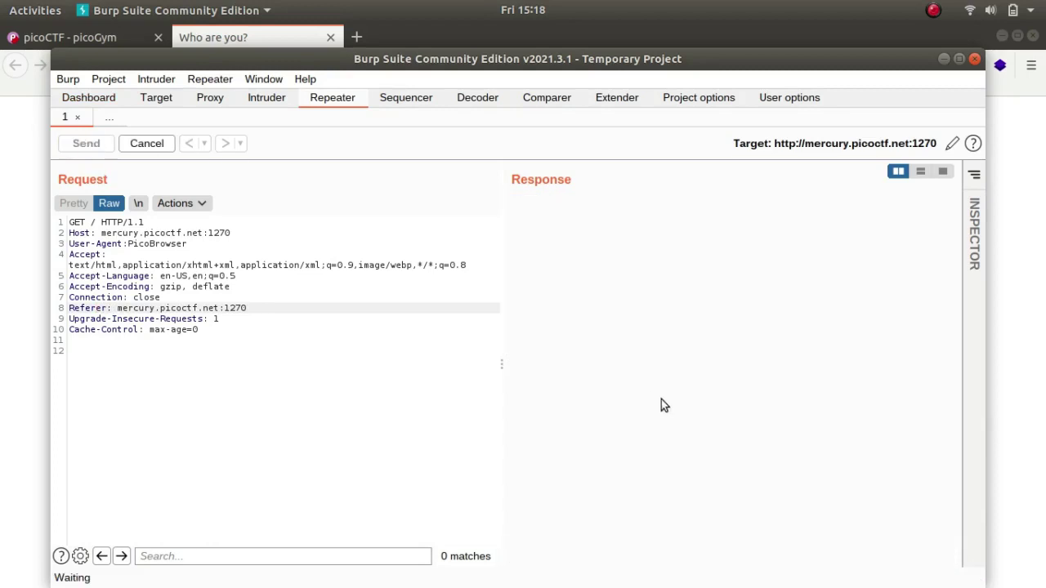
{"action": "scroll", "coordinate": [632, 413], "scroll_direction": "down", "scroll_amount": 5}
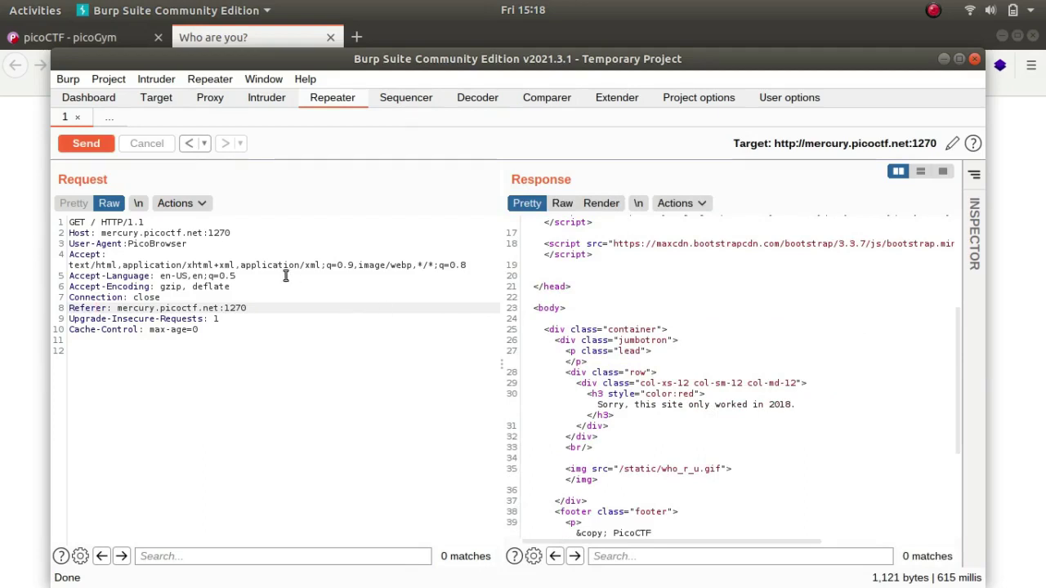
- Switch to Firefox and open the MDN page on the HTTP Date header in a new tab by searching "date header"
{"action": "left_click", "coordinate": [229, 245]}
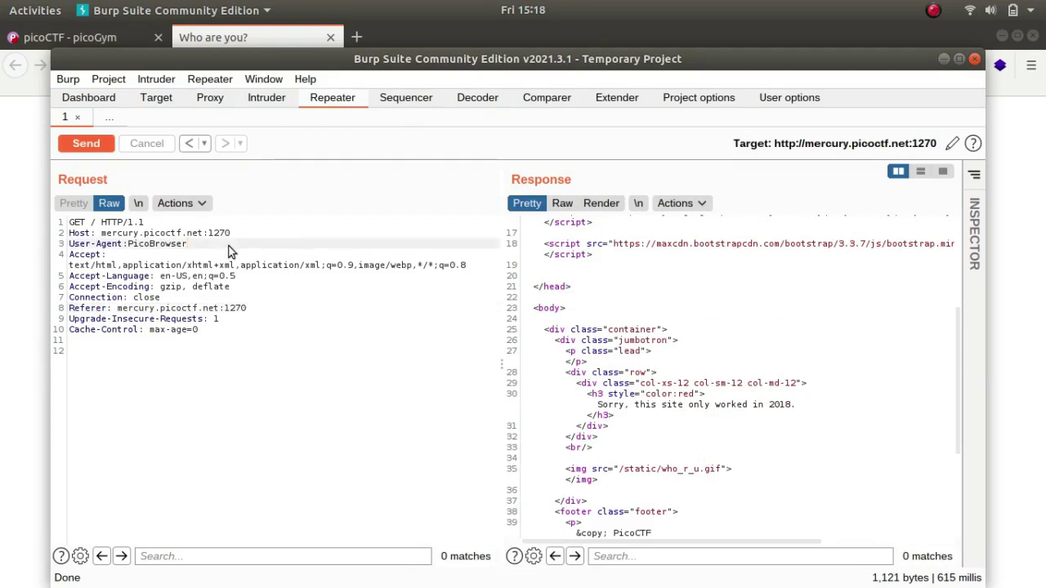
{"action": "key", "text": "alt+Tab"}
{"action": "left_click", "coordinate": [345, 48]}
{"action": "type", "text": "date "}
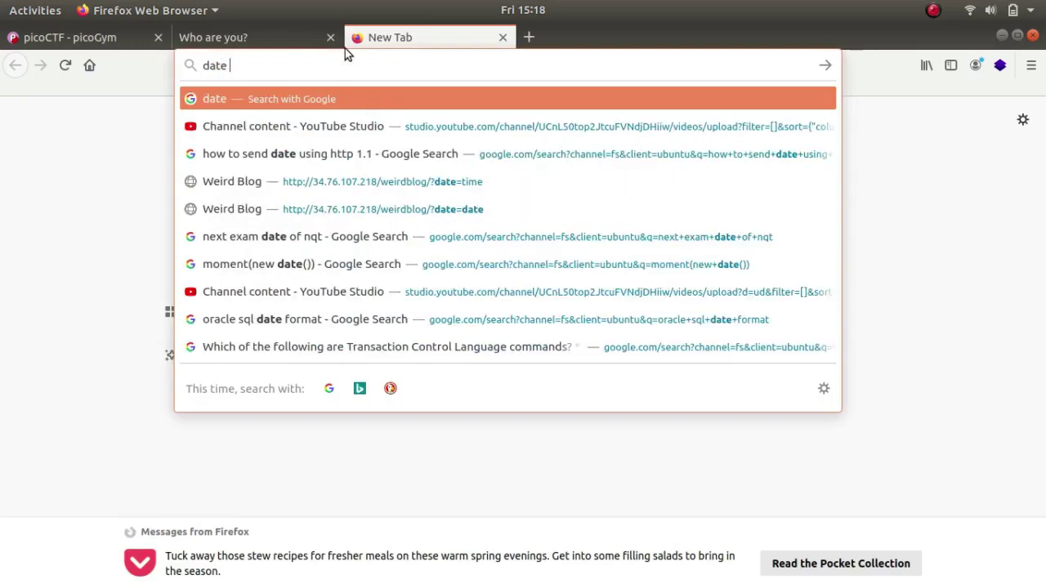
{"action": "type", "text": "ha"}
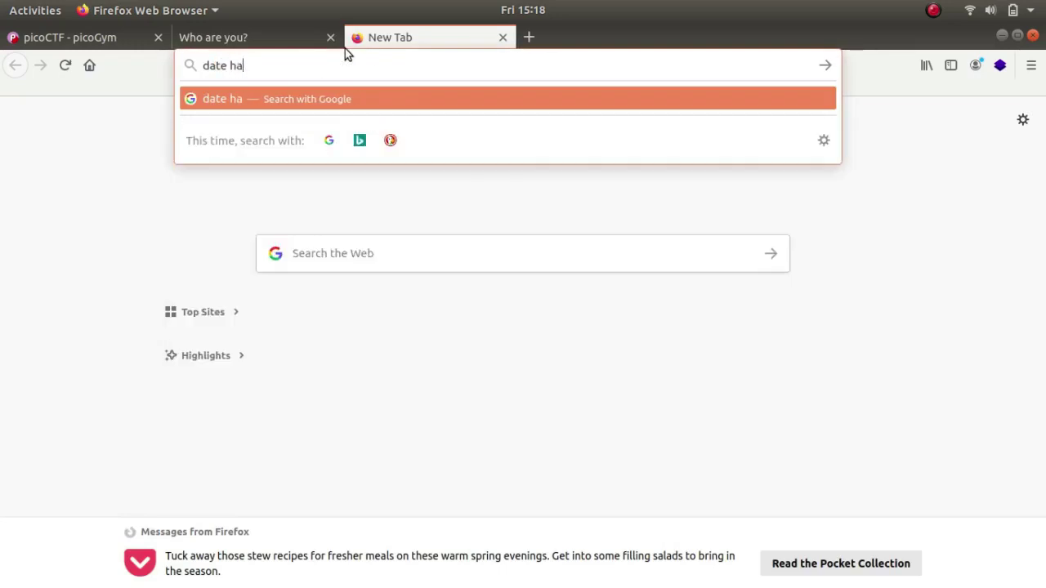
{"action": "key", "text": "BackSpace"}
{"action": "type", "text": "eader"}
{"action": "key", "text": "Down"}
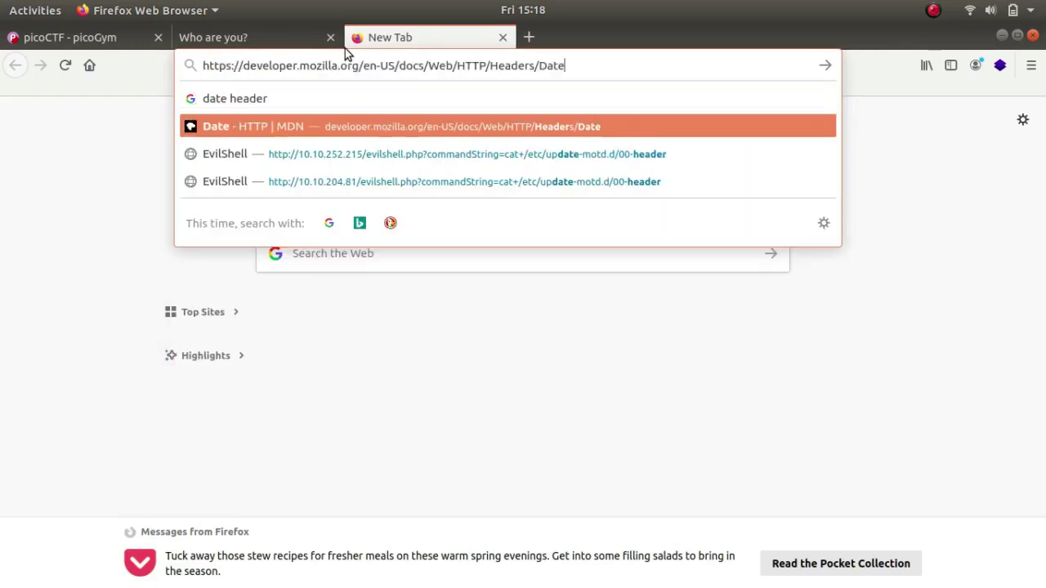
{"action": "key", "text": "Return"}
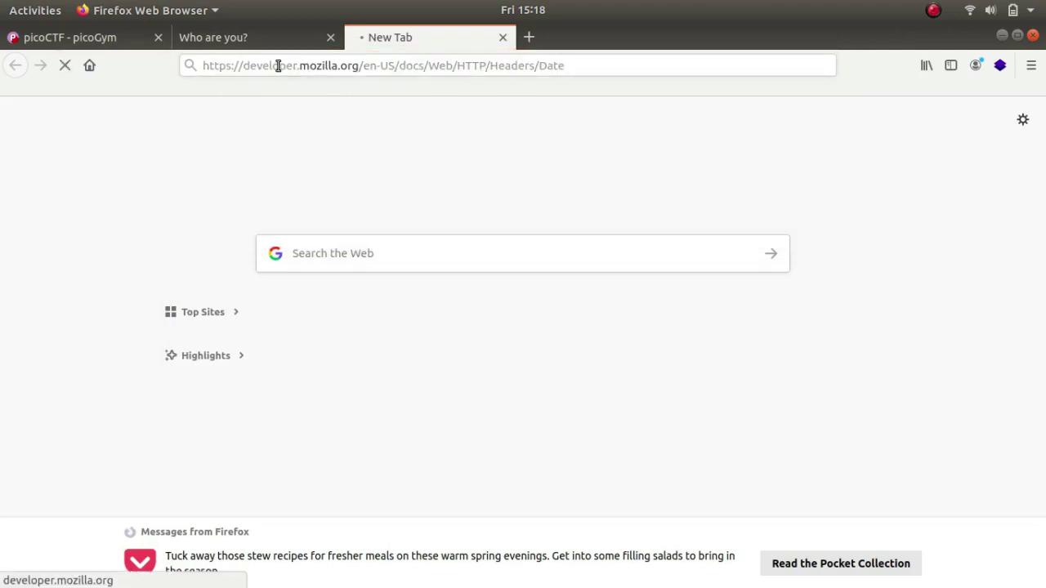
- Review the Date header syntax on the MDN page and copy the example "Date: Wed, 21 Oct 2015 07:28:00 GMT"
{"action": "scroll", "coordinate": [424, 335], "scroll_direction": "down", "scroll_amount": 5}
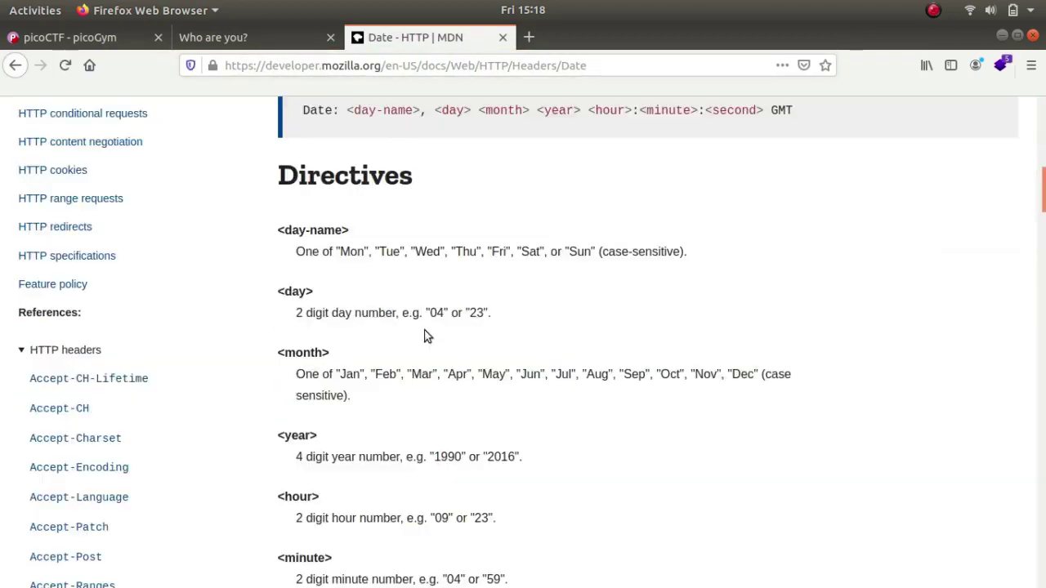
{"action": "scroll", "coordinate": [424, 335], "scroll_direction": "up", "scroll_amount": 4}
{"action": "scroll", "coordinate": [424, 335], "scroll_direction": "down", "scroll_amount": 6}
{"action": "scroll", "coordinate": [426, 335], "scroll_direction": "up", "scroll_amount": 5}
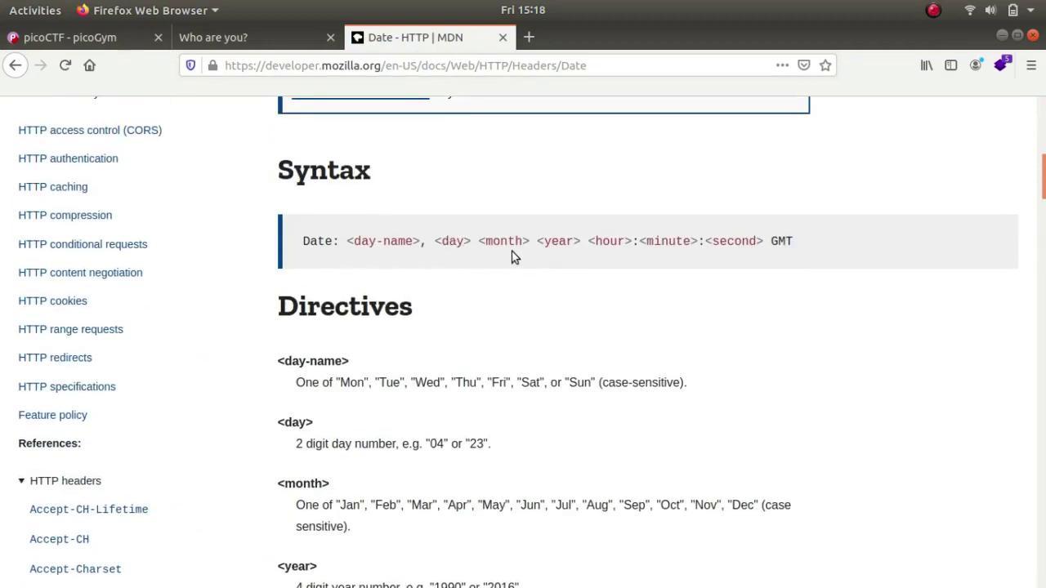
{"action": "scroll", "coordinate": [645, 266], "scroll_direction": "down", "scroll_amount": 10}
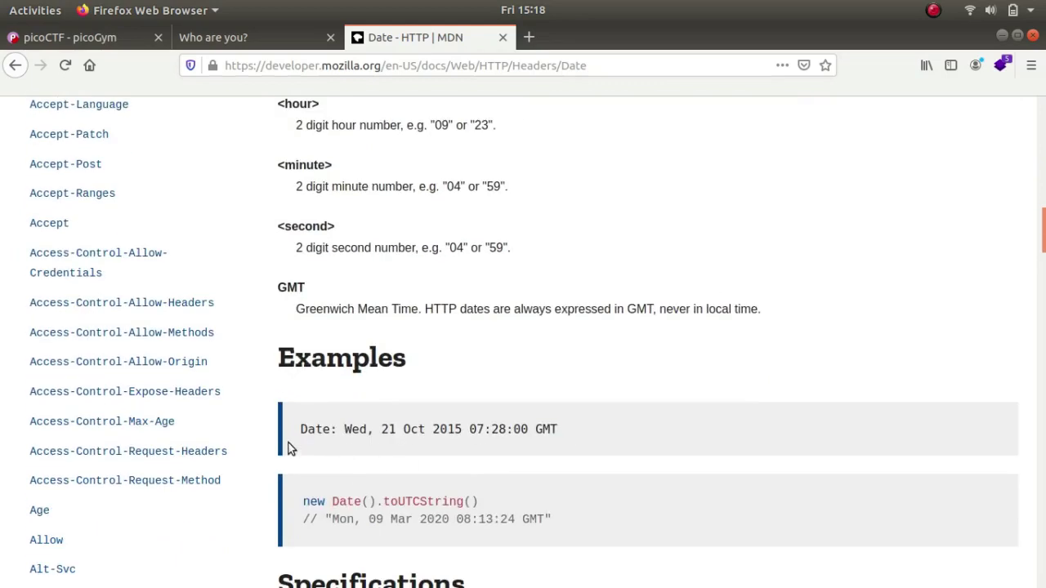
{"action": "triple_click", "coordinate": [297, 428]}
- In Burp Suite, paste the Date header below User-Agent, set its year to 2018, send the request and check the response
{"action": "key", "text": "alt+Tab"}
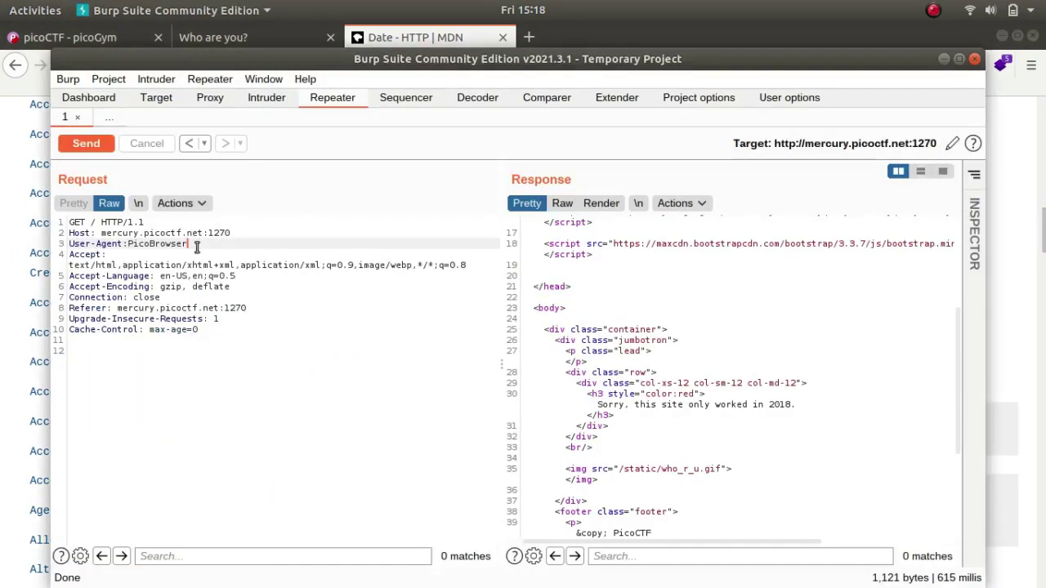
{"action": "left_click", "coordinate": [240, 248]}
{"action": "key", "text": "Return"}
{"action": "key", "text": "ctrl+v"}
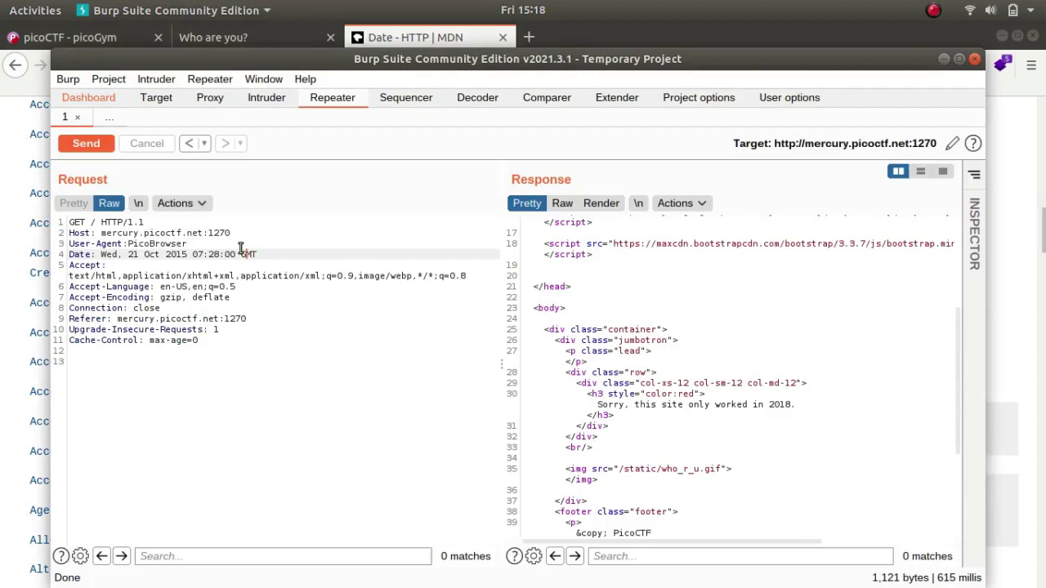
{"action": "key", "text": "BackSpace"}
{"action": "type", "text": "8"}
{"action": "left_click", "coordinate": [85, 144]}
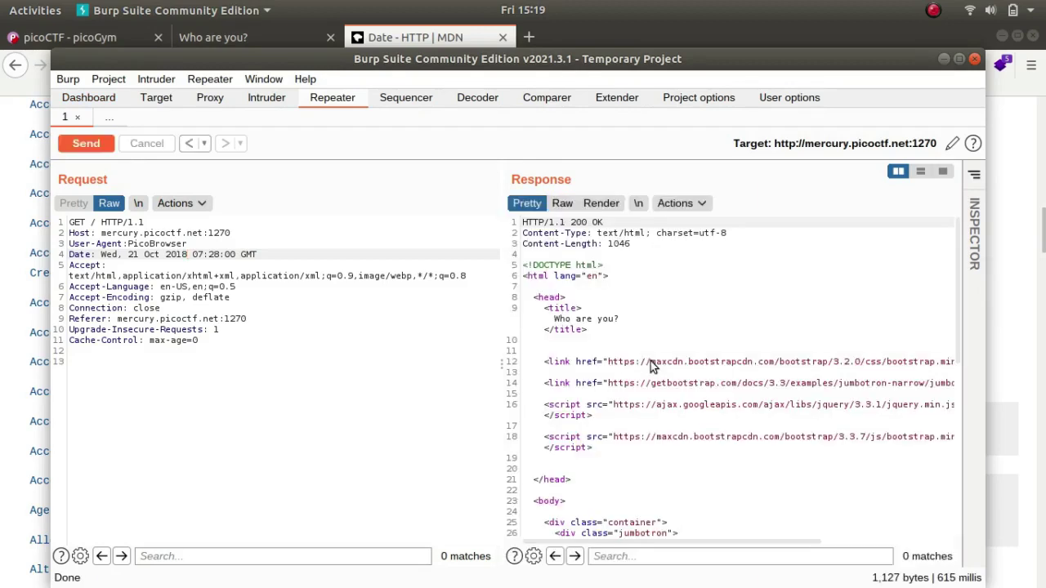
{"action": "scroll", "coordinate": [651, 361], "scroll_direction": "down", "scroll_amount": 5}
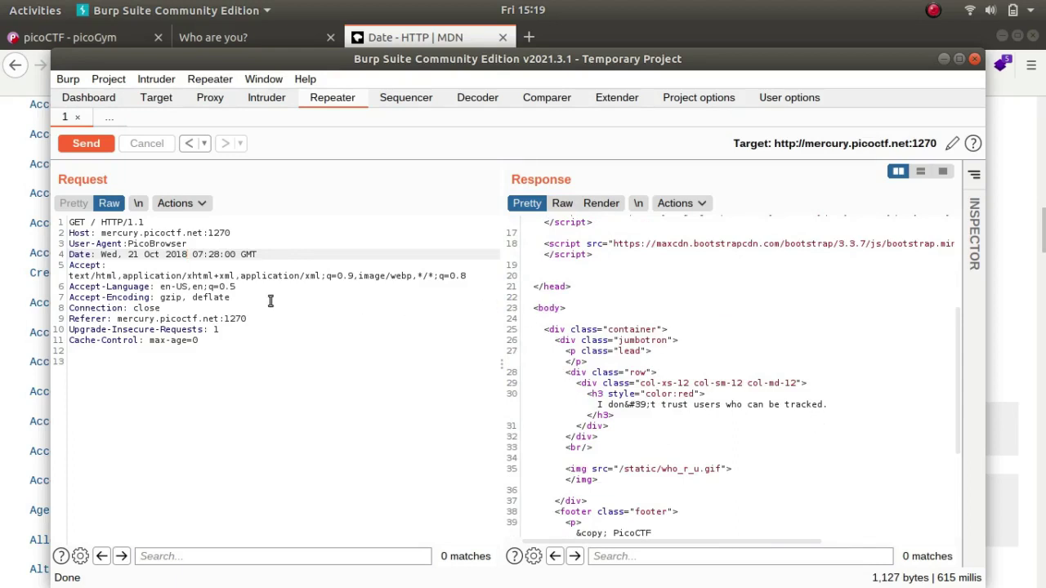
- Add the header "DNT: 1" below the Date header, send the request and check the message in the response
{"action": "key", "text": "alt+Tab"}
{"action": "key", "text": "alt+Tab"}
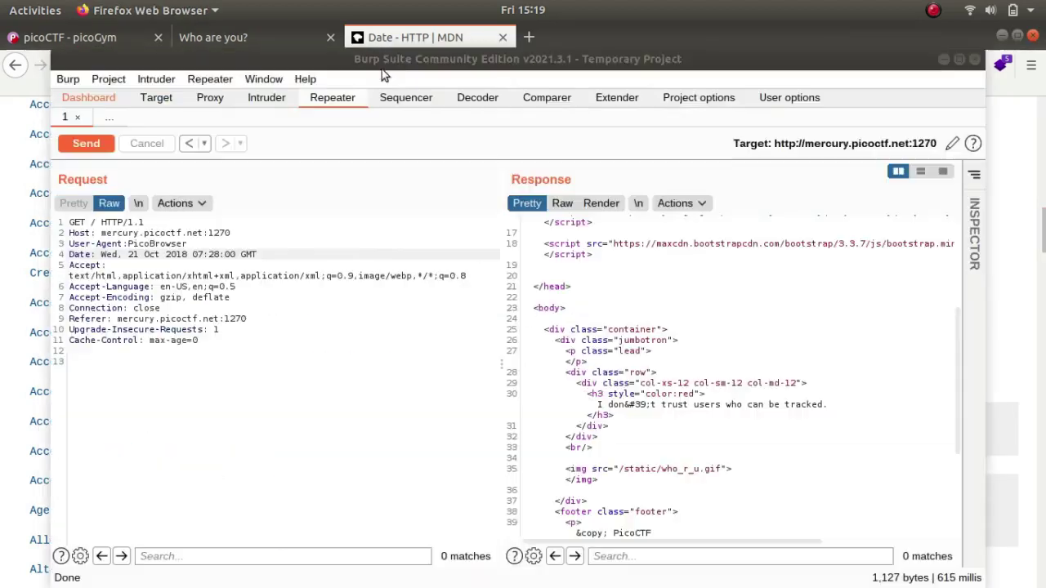
{"action": "key", "text": "Return"}
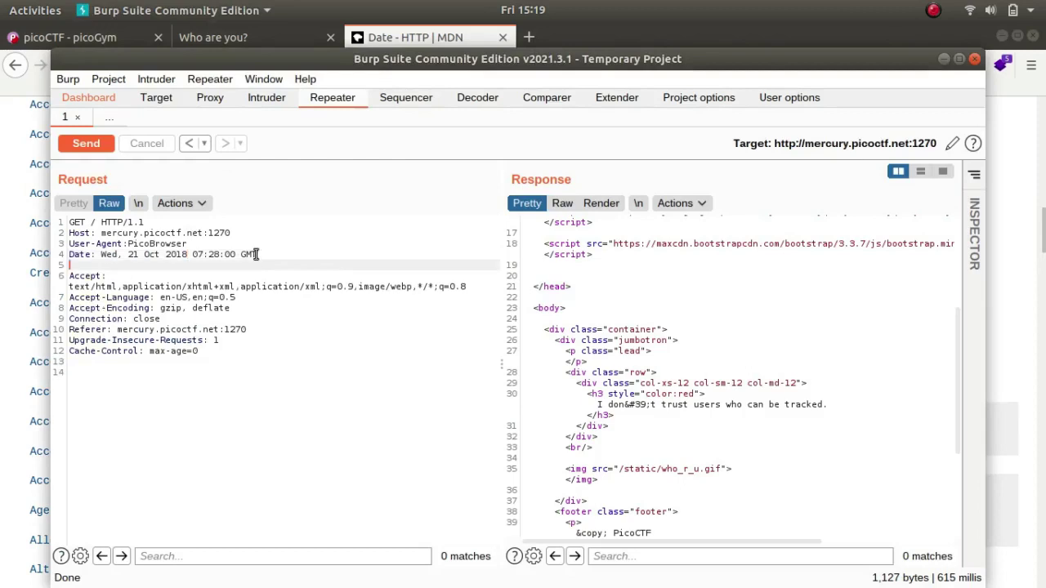
{"action": "type", "text": "N"}
{"action": "type", "text": "NT: 1"}
{"action": "left_click", "coordinate": [86, 143]}
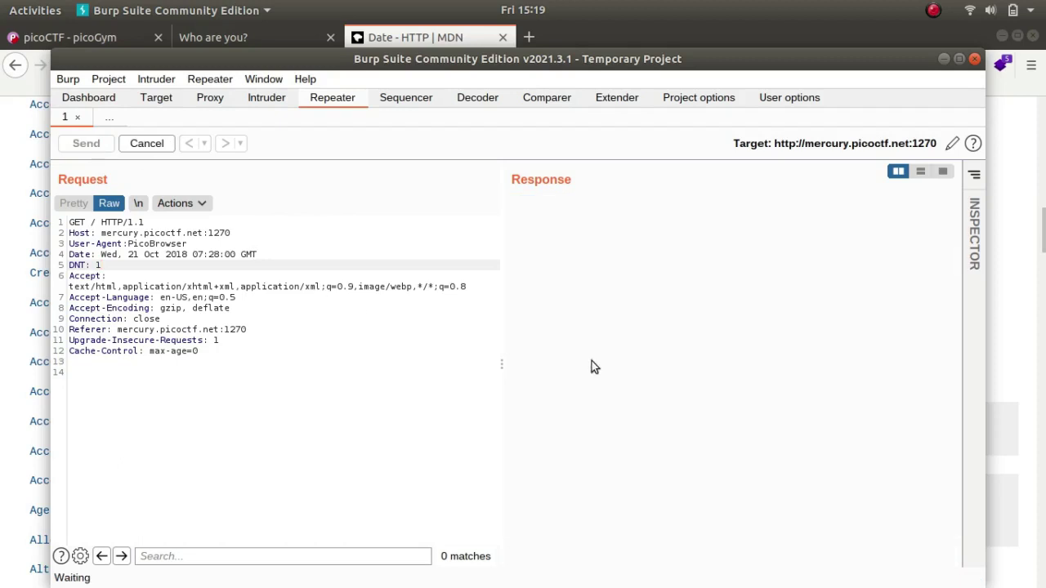
{"action": "scroll", "coordinate": [679, 422], "scroll_direction": "down", "scroll_amount": 8}
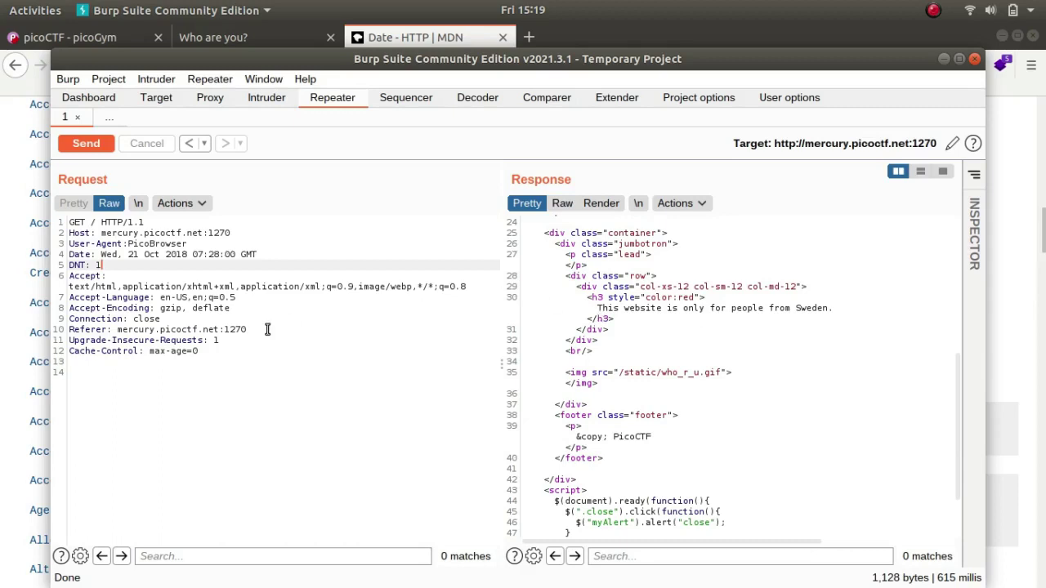
- Start a new "X-Forwarded-For:" header line below the Connection header in the request
{"action": "left_click", "coordinate": [183, 317]}
{"action": "key", "text": "Return"}
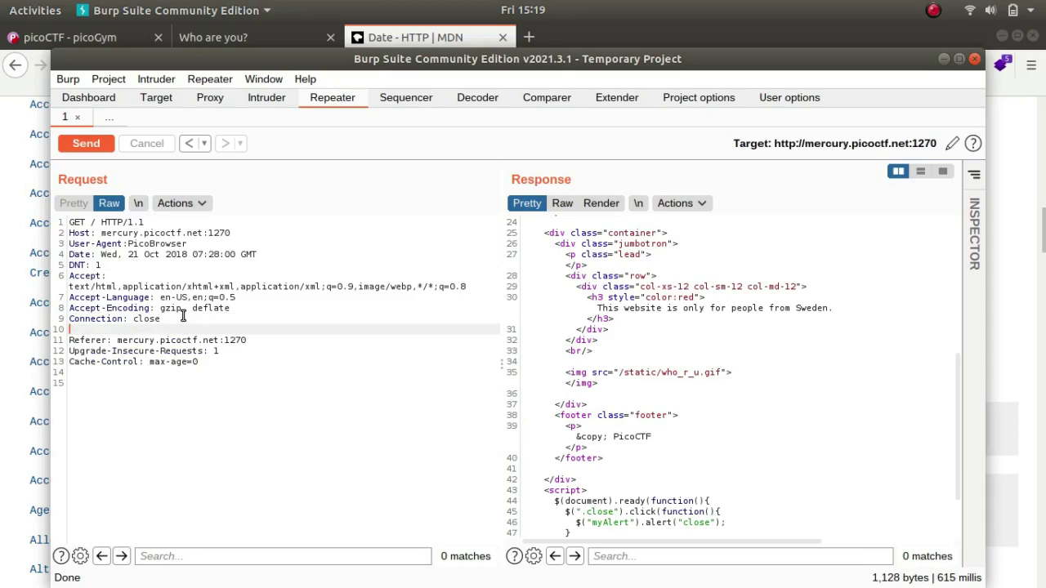
{"action": "type", "text": "X-FOr"}
- Switch to Firefox, search for "x-forwarded-for" and read the header's description in the MDN result
{"action": "key", "text": "alt+Tab"}
{"action": "left_click", "coordinate": [326, 62]}
{"action": "type", "text": "f"}
{"action": "key", "text": "BackSpace"}
{"action": "type", "text": "x"}
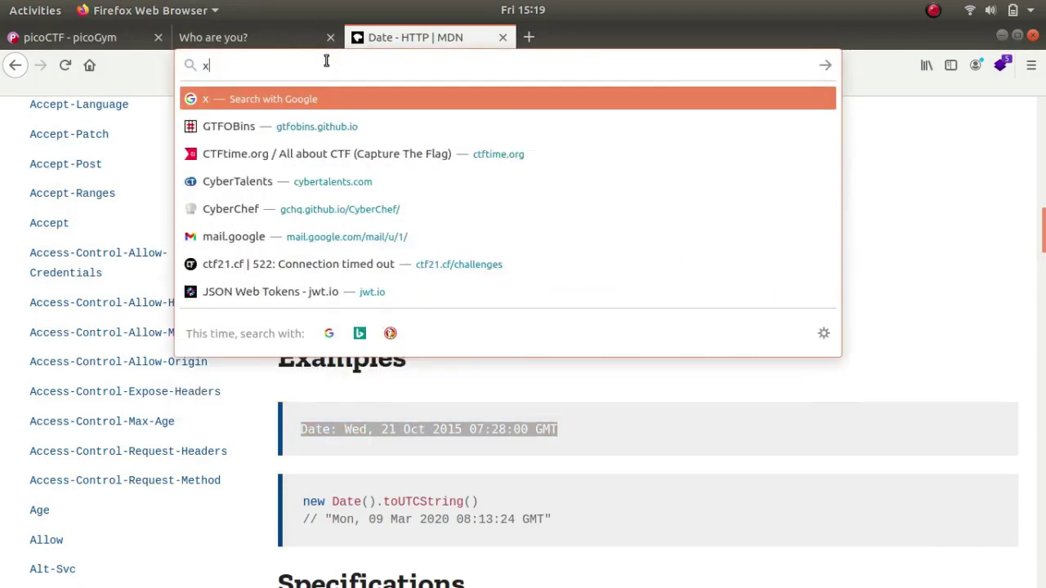
{"action": "type", "text": "-forwarded-for"}
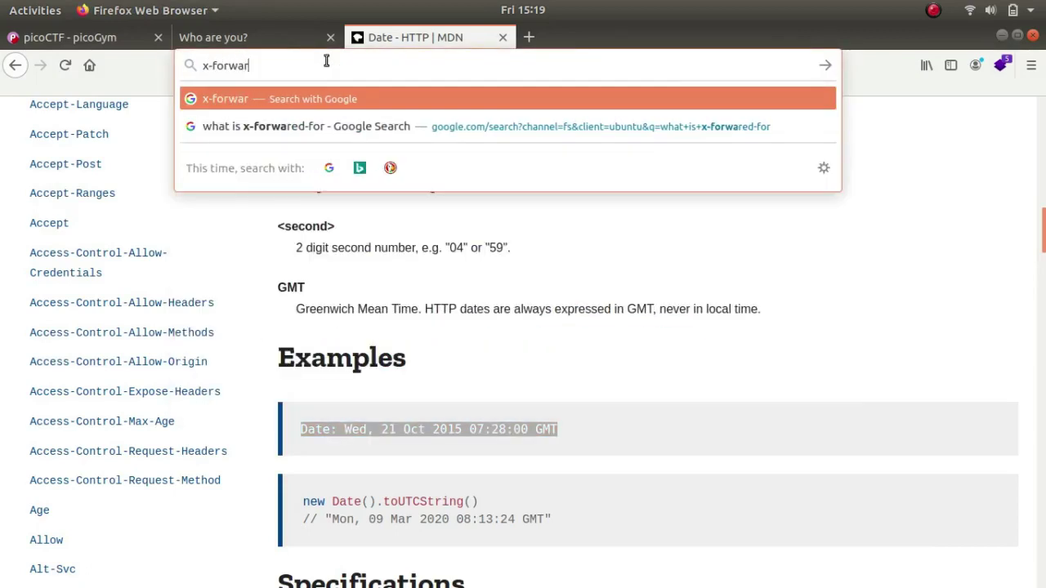
{"action": "key", "text": "Return"}
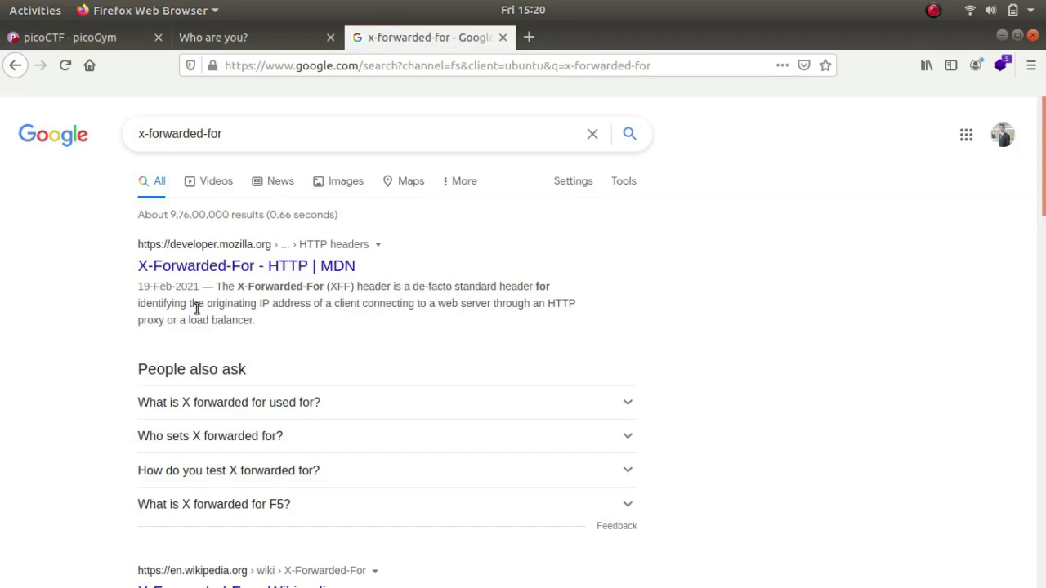
{"action": "left_click_drag", "start_coordinate": [198, 303], "coordinate": [297, 325]}
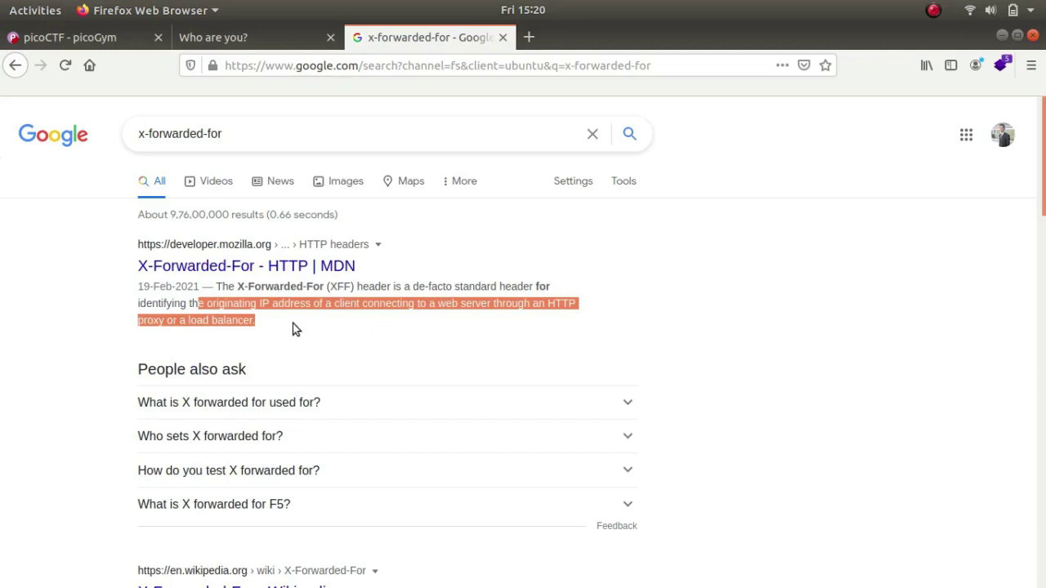
{"action": "left_click", "coordinate": [295, 329]}
- Search Google for "sweden ip address" and copy the address 88.206.229.93 from the results table
{"action": "left_click", "coordinate": [348, 140]}
{"action": "double_click", "coordinate": [347, 141]}
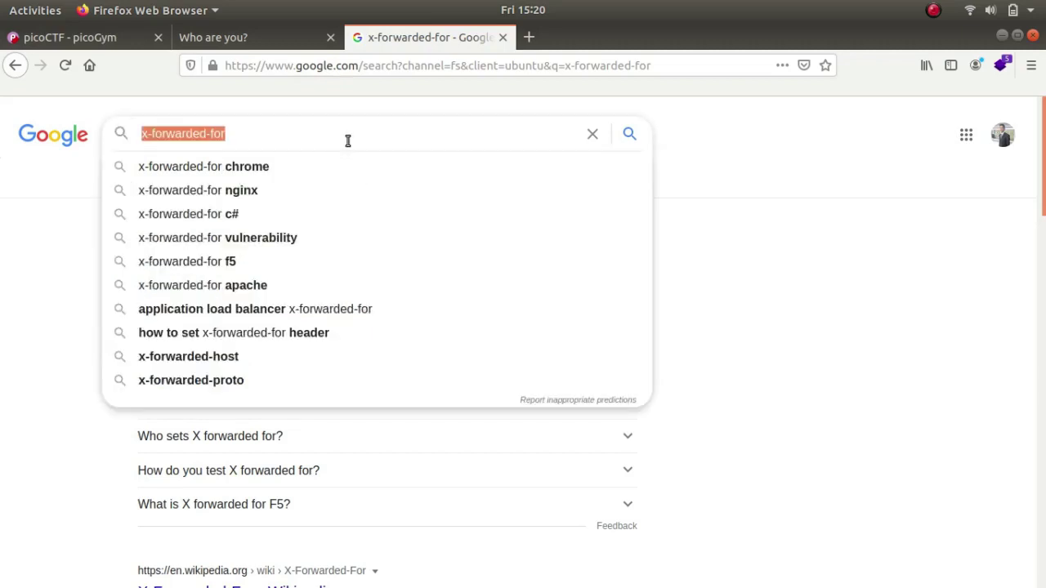
{"action": "type", "text": "sweden"}
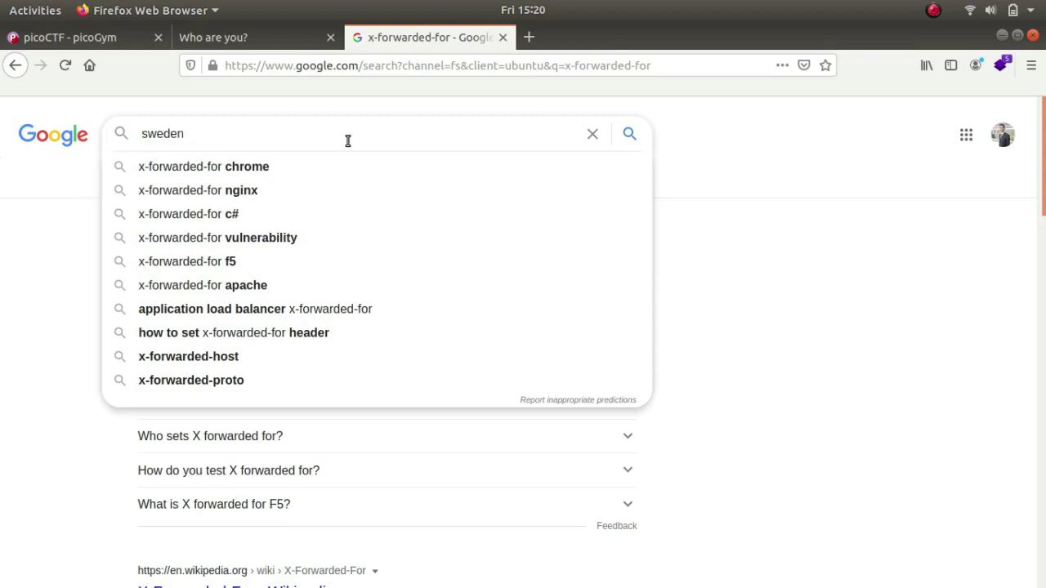
{"action": "type", "text": " ip address"}
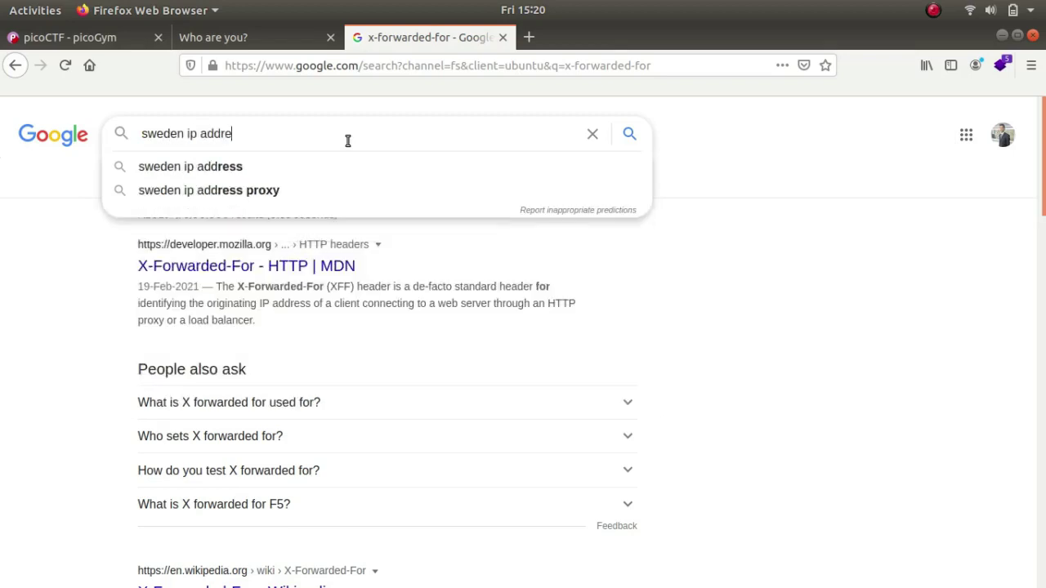
{"action": "key", "text": "Return"}
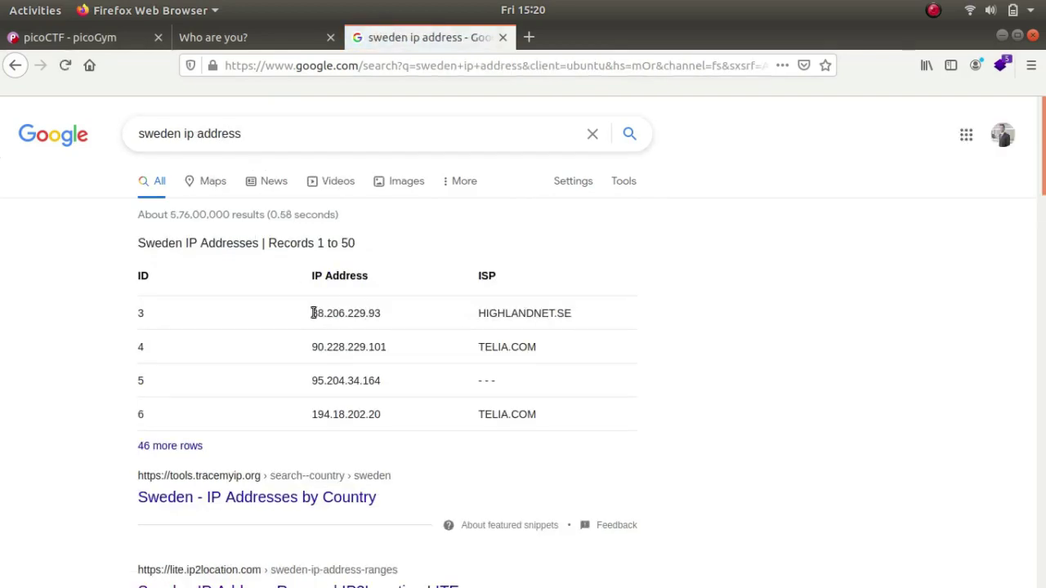
{"action": "left_click_drag", "start_coordinate": [312, 313], "coordinate": [384, 321]}
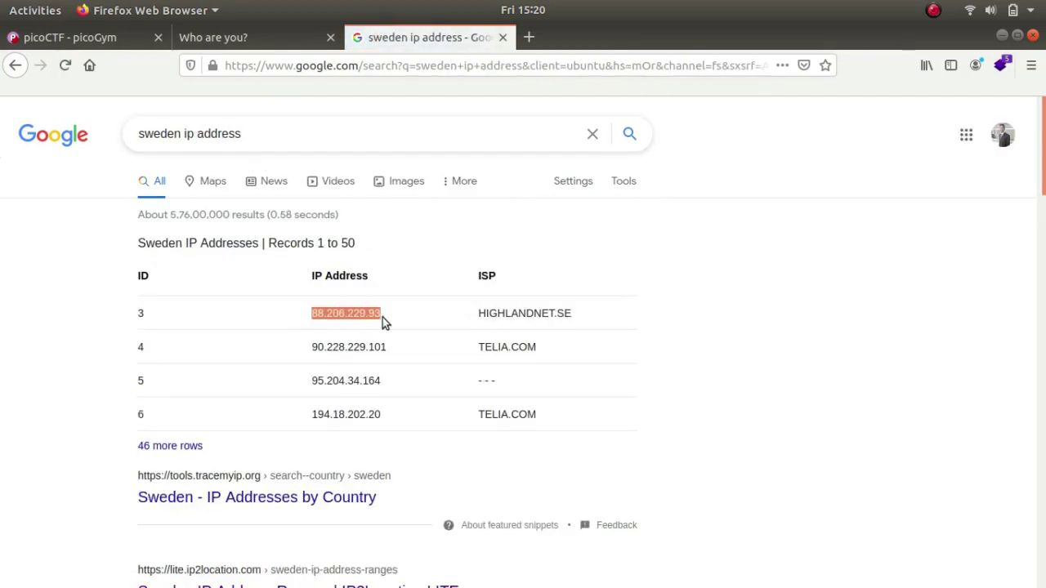
{"action": "key", "text": "ctrl+c"}
- In Burp Suite, paste 88.206.229.93 as the X-Forwarded-For value, send the request and check the response message
{"action": "key", "text": "alt+Tab"}
{"action": "key", "text": "ctrl+v"}
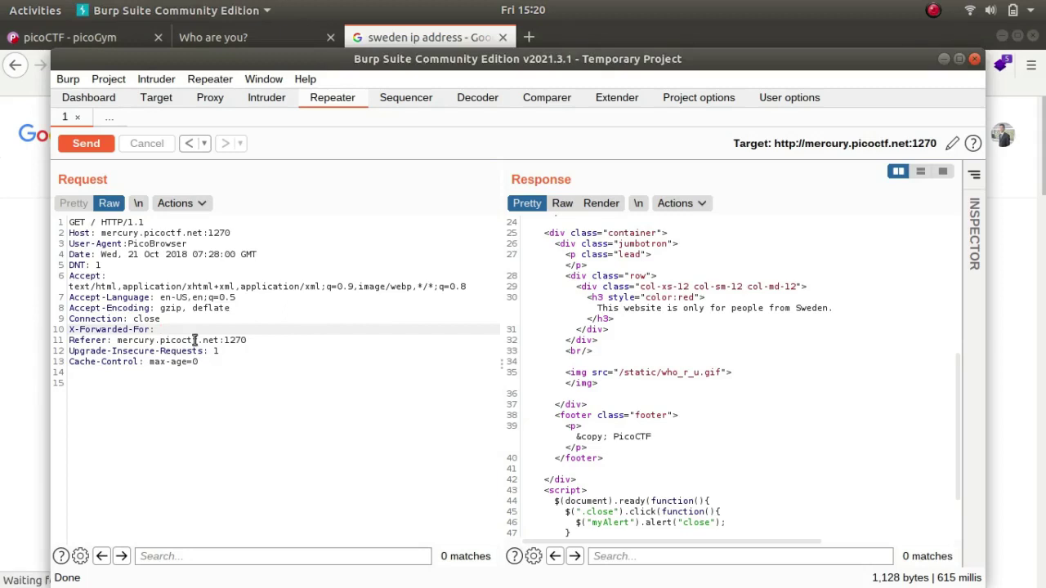
{"action": "left_click", "coordinate": [87, 143]}
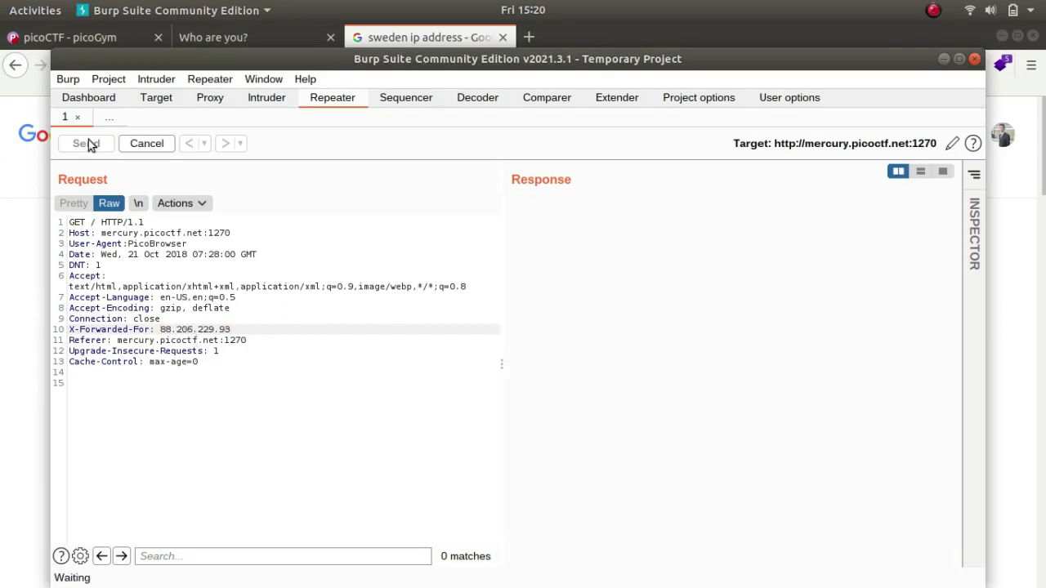
{"action": "scroll", "coordinate": [697, 434], "scroll_direction": "down", "scroll_amount": 5}
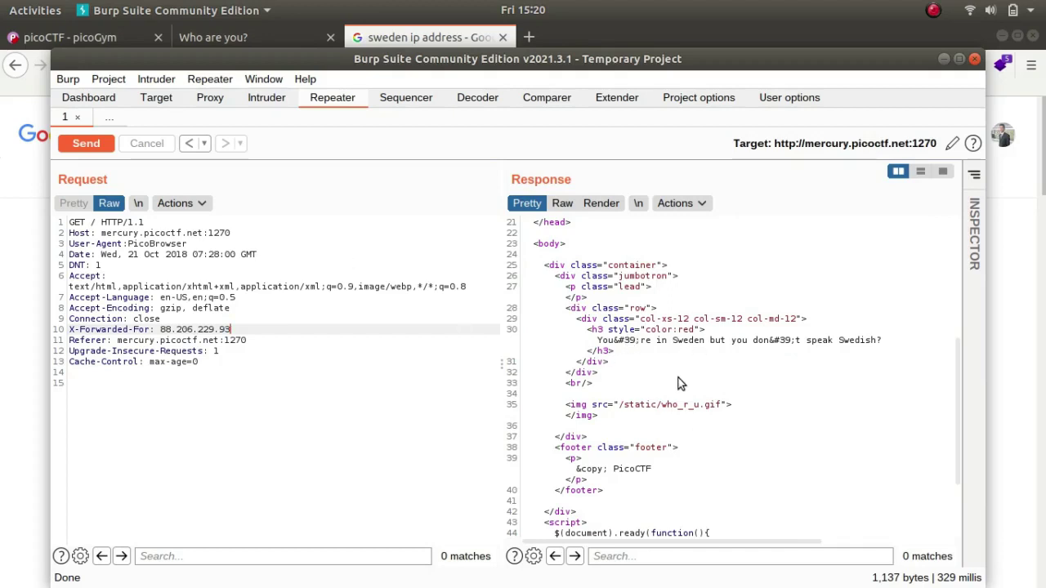
{"action": "scroll", "coordinate": [645, 367], "scroll_direction": "up", "scroll_amount": 5}
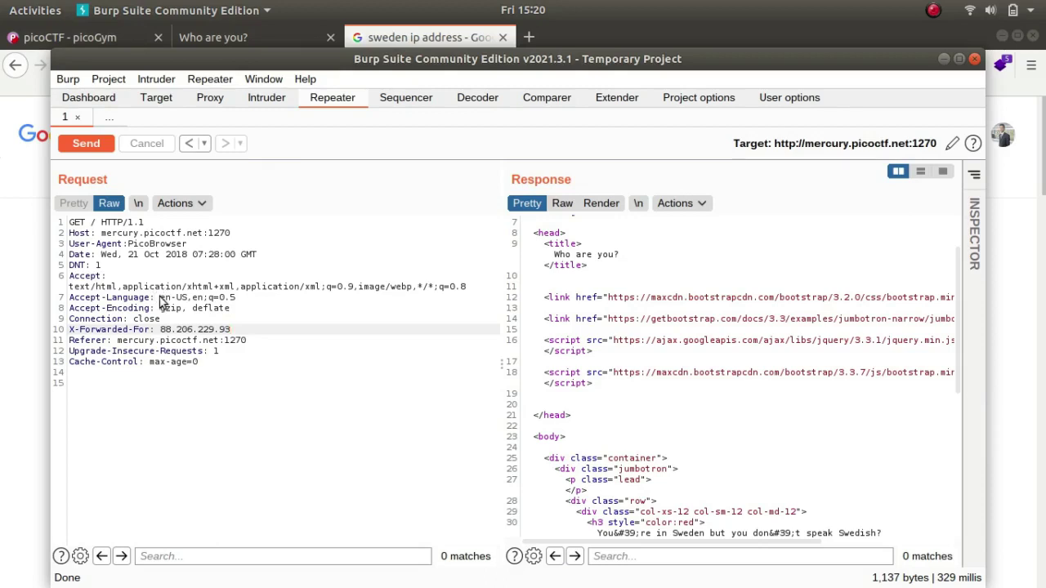
- Switch to Firefox and search Google for "sweden accept-language"
{"action": "key", "text": "alt+Tab"}
{"action": "triple_click", "coordinate": [353, 131]}
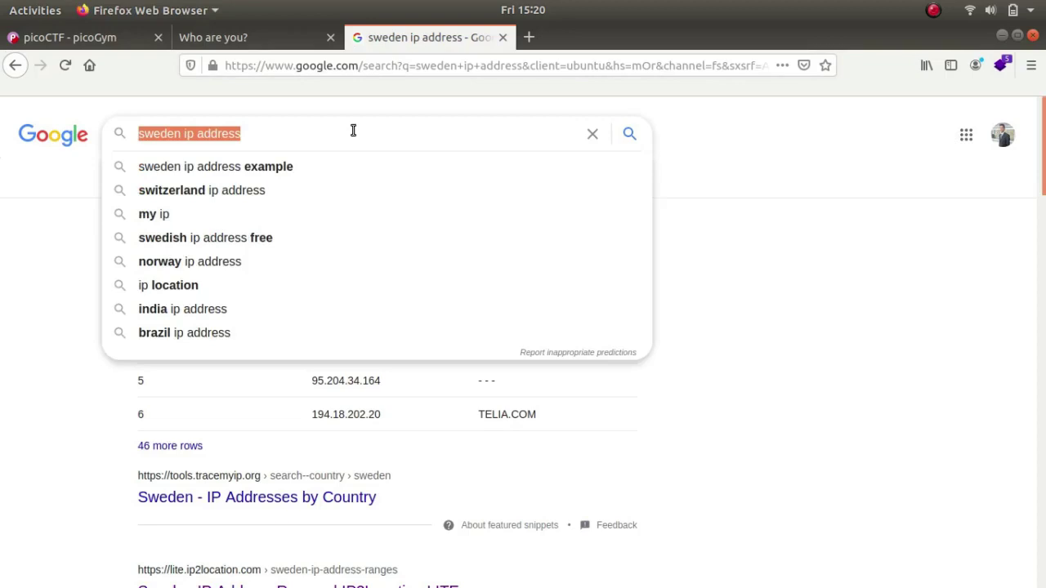
{"action": "type", "text": "s"}
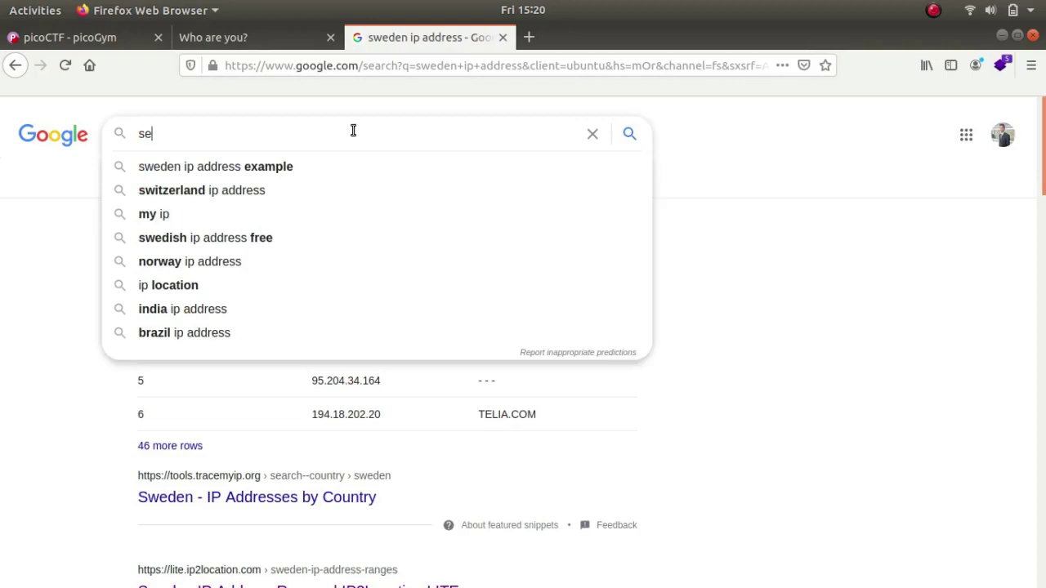
{"action": "type", "text": "weden accept-language"}
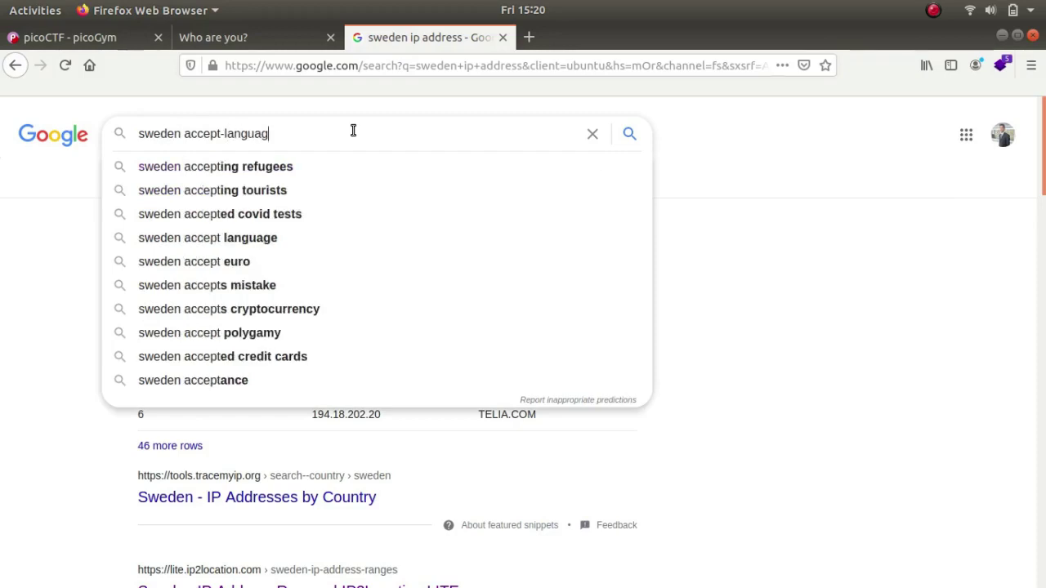
{"action": "key", "text": "Return"}
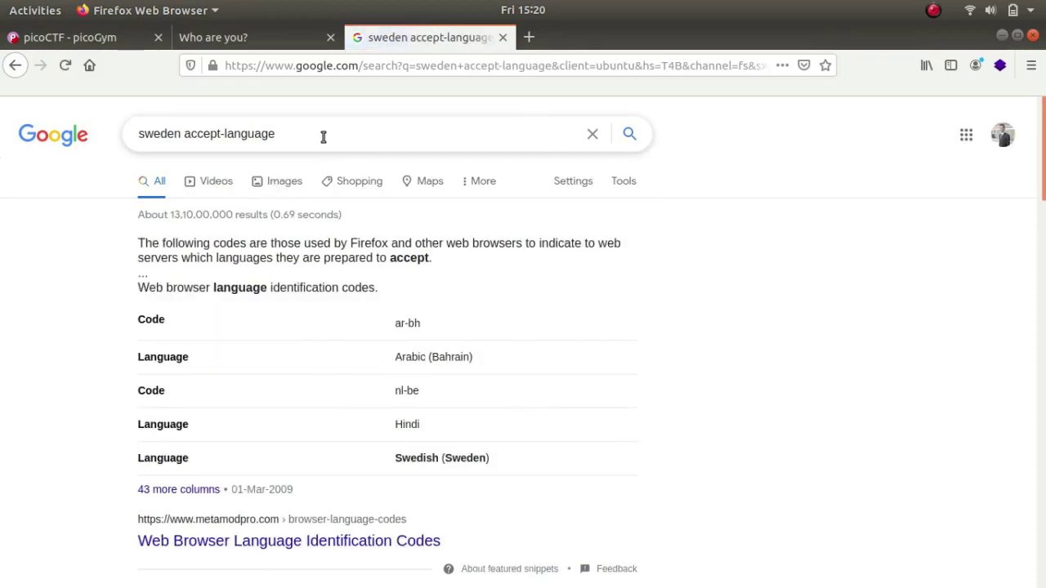
- Open the "Web Browser Language Identification Codes" result in a new tab and find the code for Swedish (Sweden)
{"action": "scroll", "coordinate": [361, 502], "scroll_direction": "down", "scroll_amount": 1}
{"action": "right_click", "coordinate": [362, 504]}
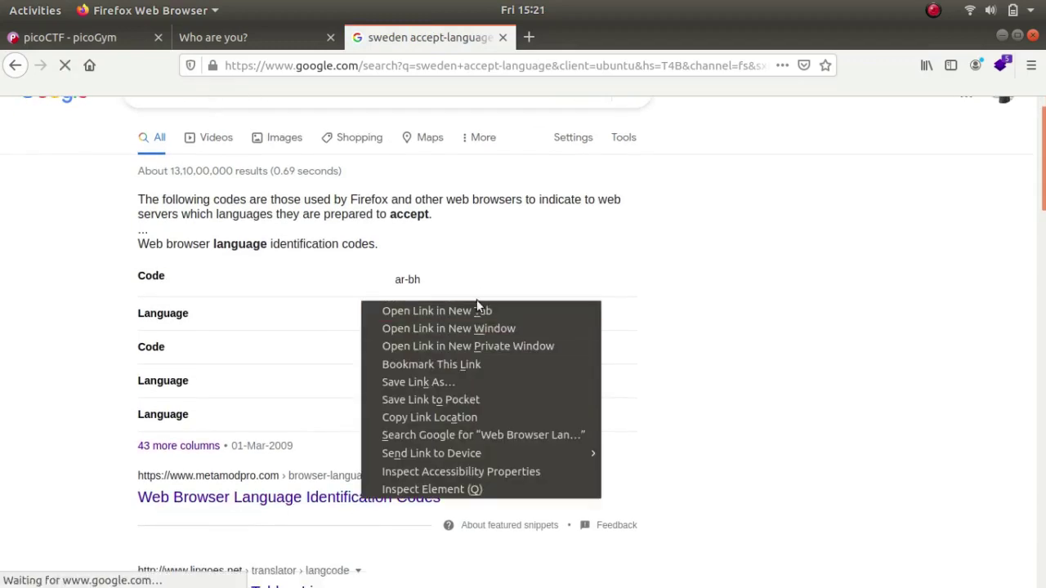
{"action": "left_click", "coordinate": [476, 309]}
{"action": "scroll", "coordinate": [476, 313], "scroll_direction": "down", "scroll_amount": 10}
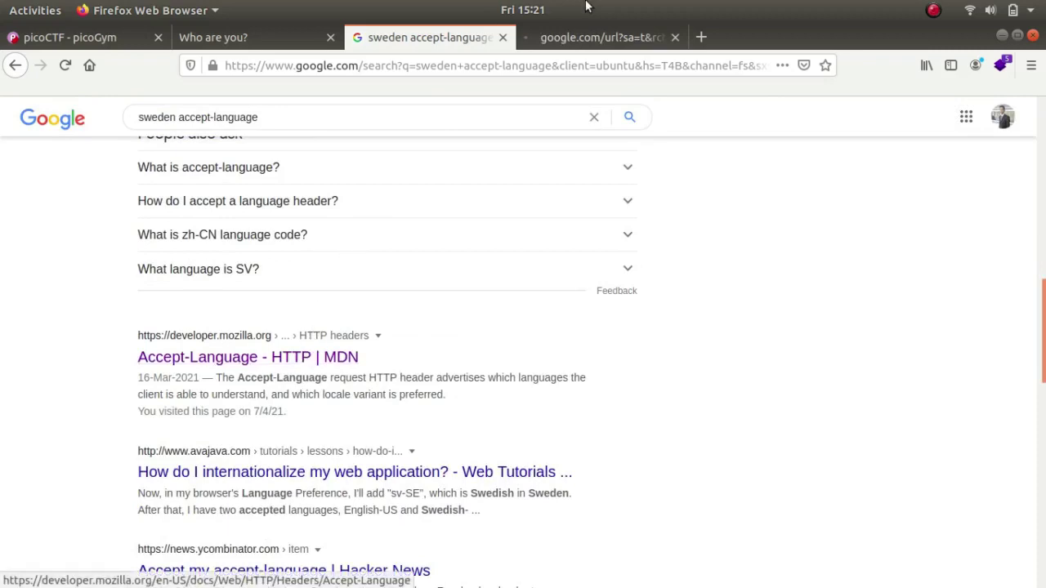
{"action": "left_click", "coordinate": [574, 41]}
{"action": "left_click", "coordinate": [415, 37]}
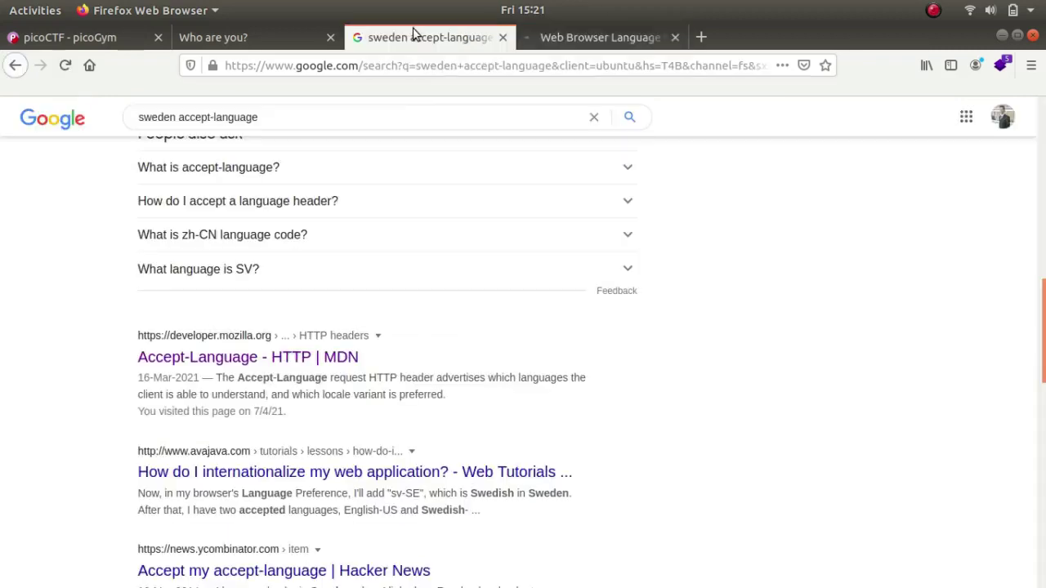
{"action": "left_click", "coordinate": [563, 39]}
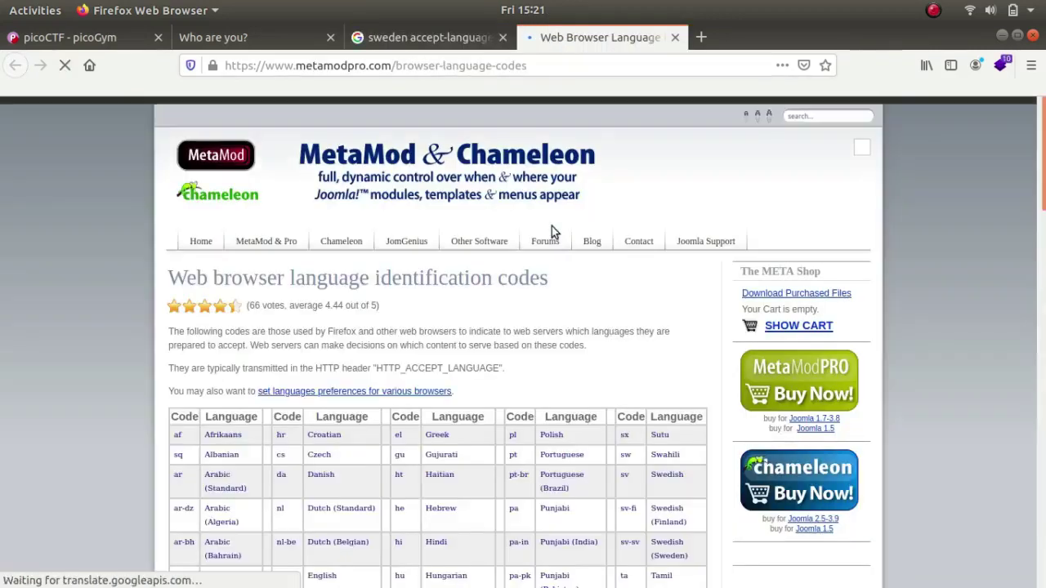
{"action": "scroll", "coordinate": [551, 231], "scroll_direction": "down", "scroll_amount": 5}
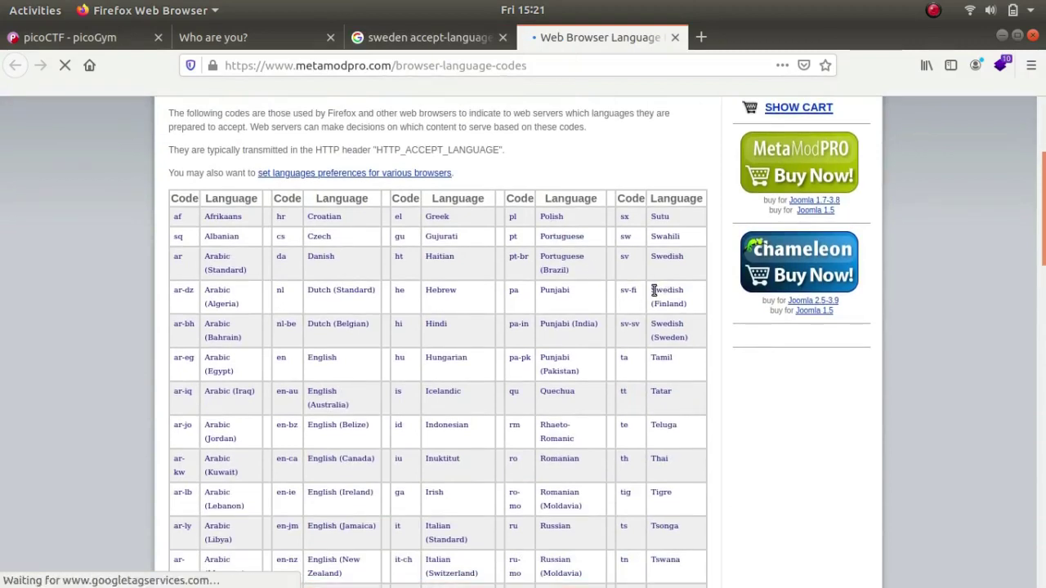
{"action": "double_click", "coordinate": [654, 323]}
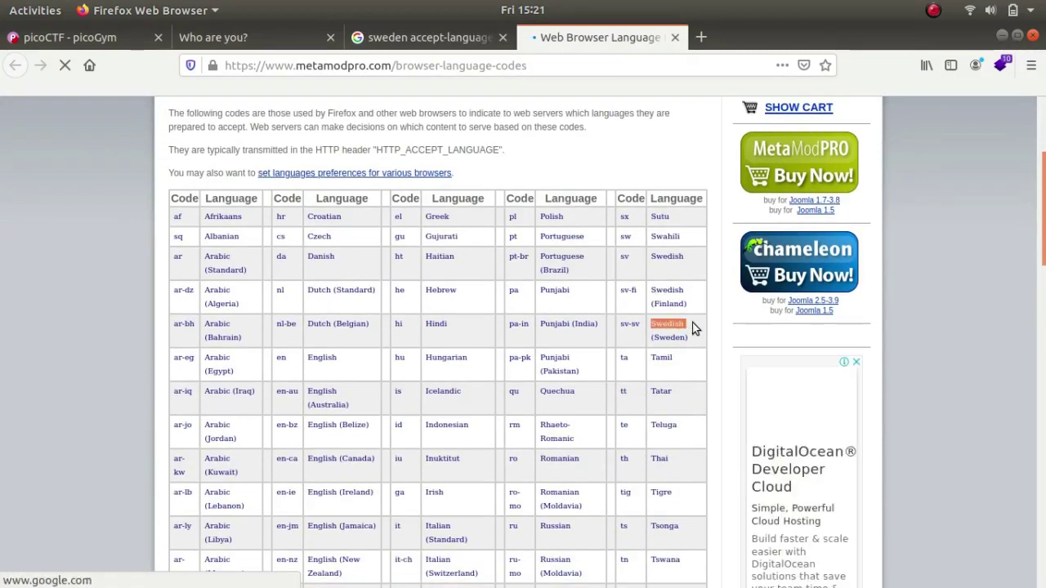
- In Burp Suite, change the request's Accept-Language header to "sv-sv,sv;q=0.5"
{"action": "key", "text": "alt+Tab"}
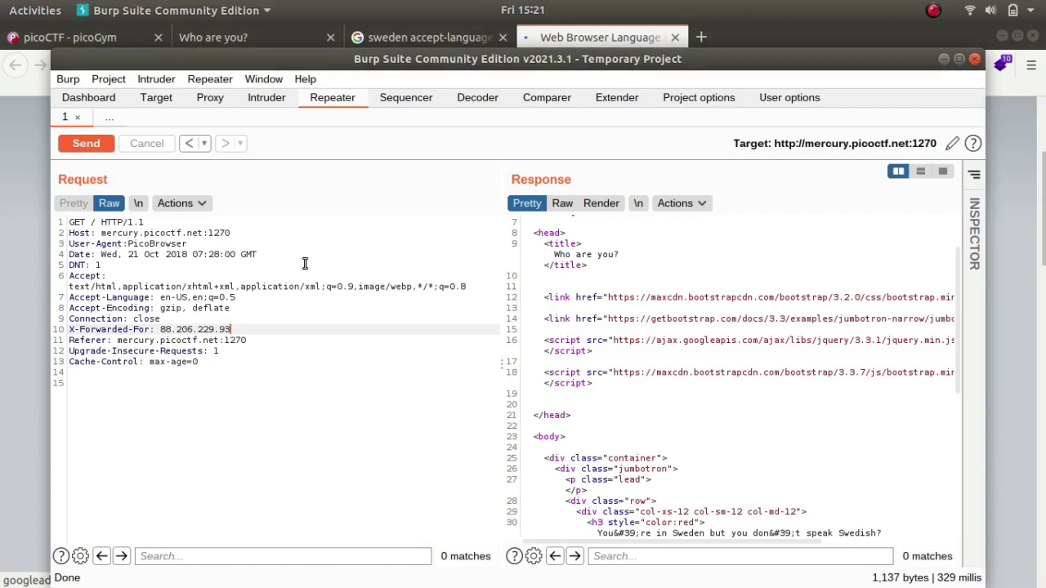
{"action": "left_click", "coordinate": [190, 301]}
{"action": "key", "text": "BackSpace"}
{"action": "key", "text": "BackSpace"}
{"action": "key", "text": "BackSpace"}
{"action": "key", "text": "BackSpace"}
{"action": "key", "text": "BackSpace"}
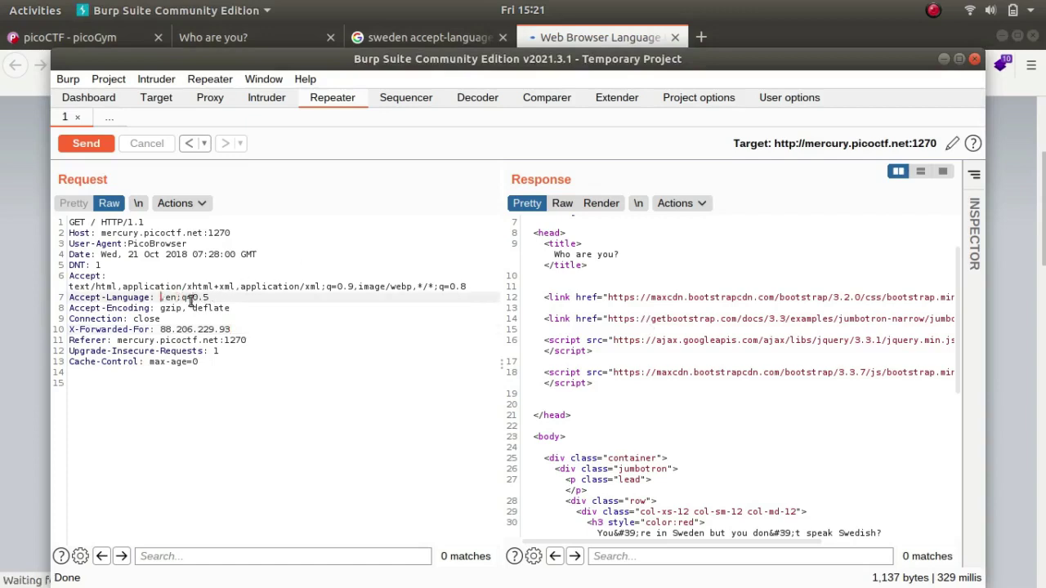
{"action": "type", "text": "sv-sv"}
{"action": "key", "text": "Right"}
{"action": "key", "text": "Right"}
{"action": "key", "text": "Right"}
{"action": "key", "text": "BackSpace"}
{"action": "key", "text": "BackSpace"}
{"action": "type", "text": "sv"}
- Send the request with the Swedish language header and select the picoCTF flag in the response body
{"action": "left_click", "coordinate": [86, 143]}
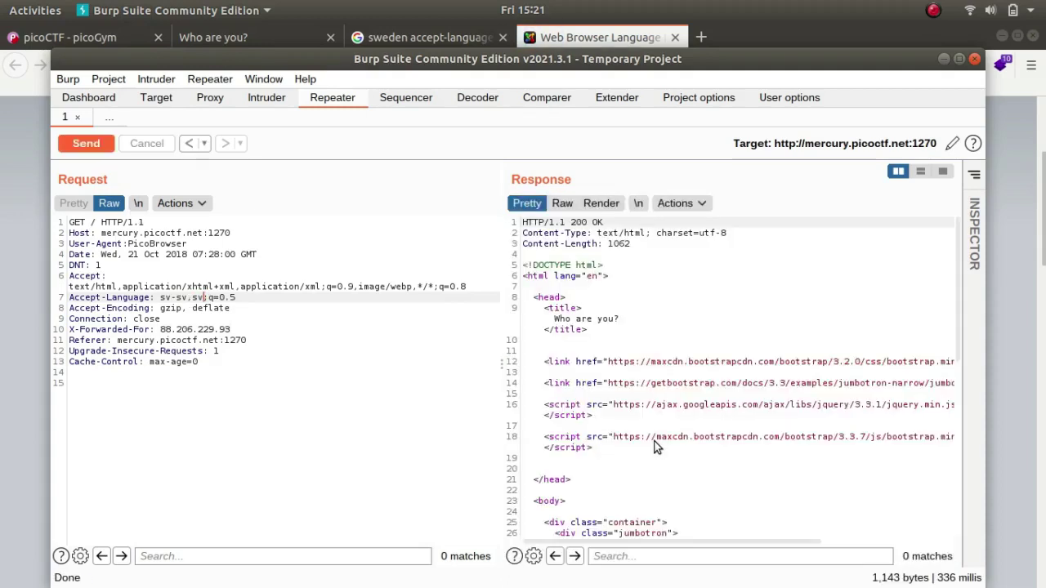
{"action": "scroll", "coordinate": [658, 447], "scroll_direction": "down", "scroll_amount": 9}
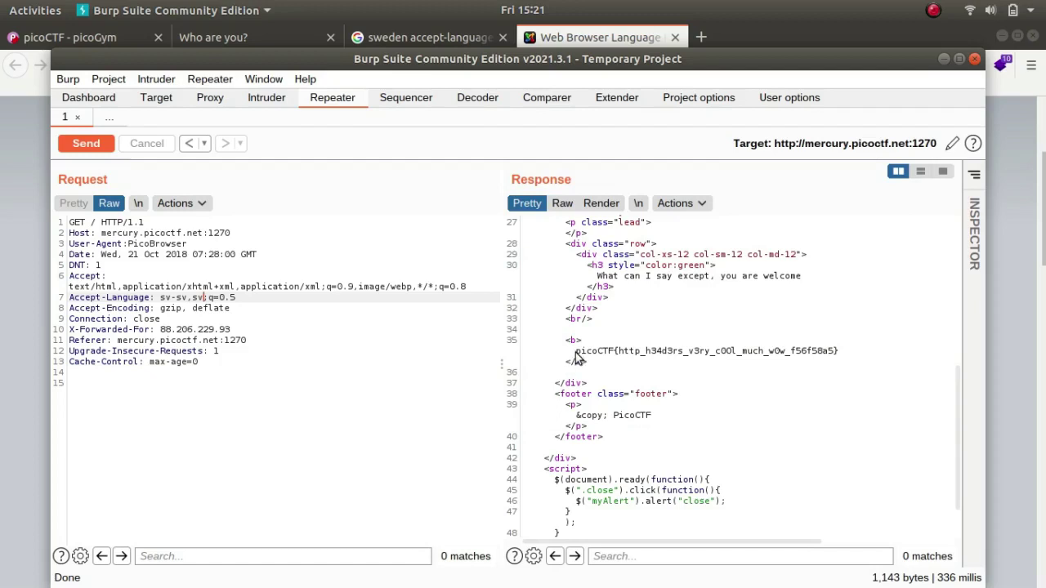
{"action": "left_click_drag", "start_coordinate": [575, 351], "coordinate": [846, 350]}
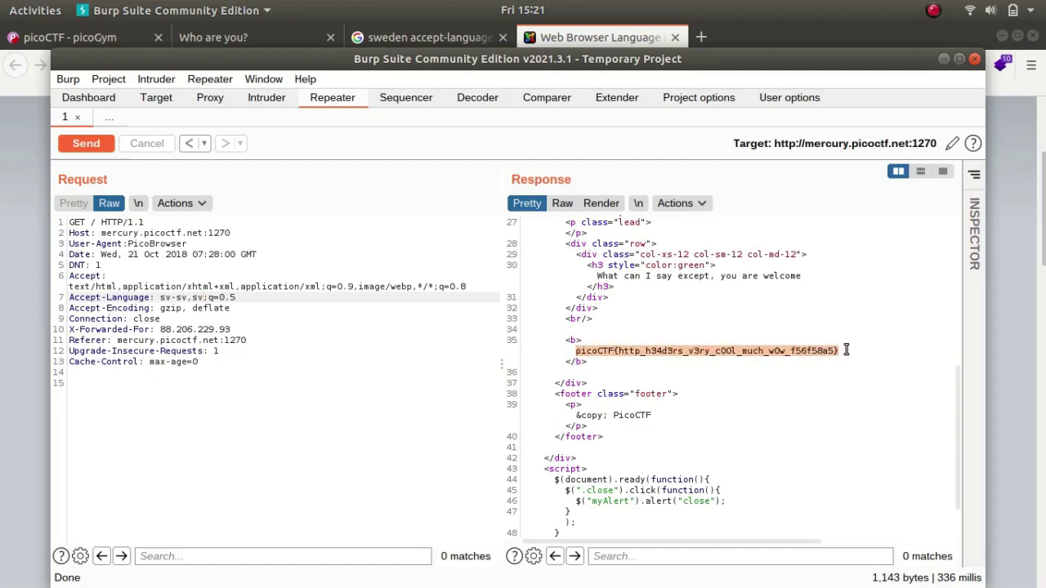